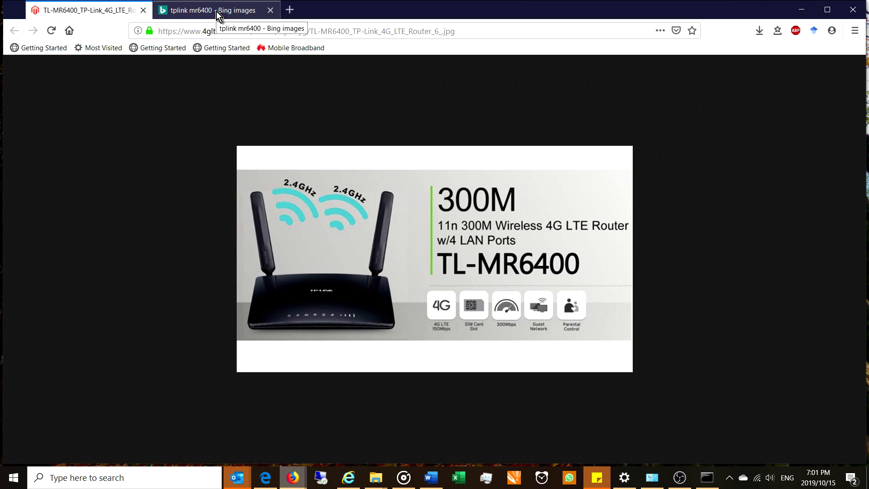
Close the Bing TL-MR6400 images tab and the Firefox window.
{"action": "left_click", "coordinate": [199, 16]}
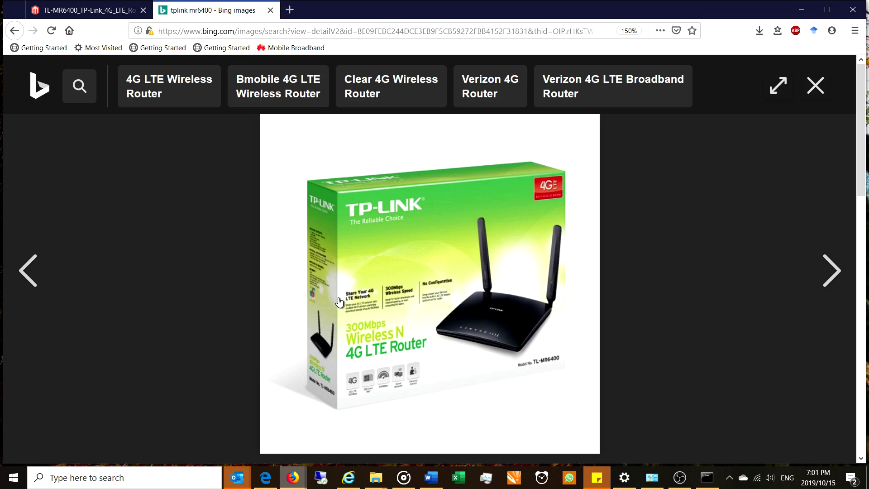
{"action": "key", "text": "ctrl+w"}
{"action": "left_click", "coordinate": [853, 10]}
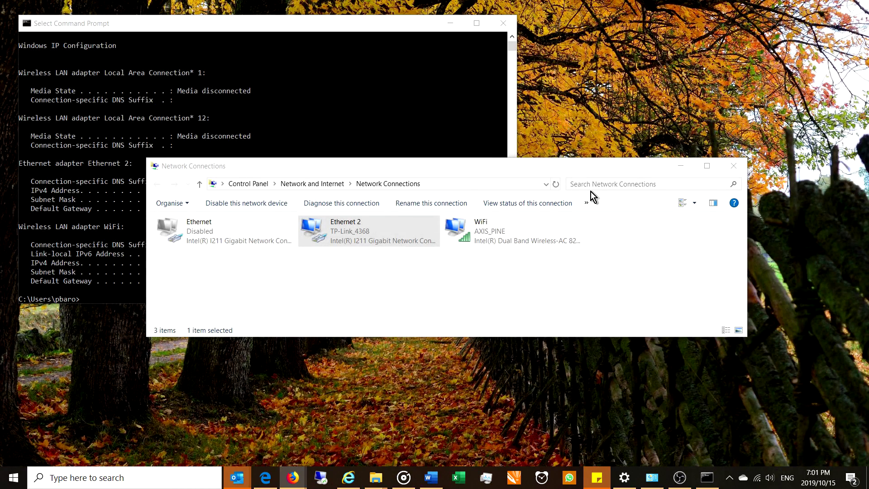
Move the Network Connections window aside and bring a Firefox window back to the front.
{"action": "left_click_drag", "start_coordinate": [398, 173], "coordinate": [475, 130]}
{"action": "mouse_move", "coordinate": [293, 479]}
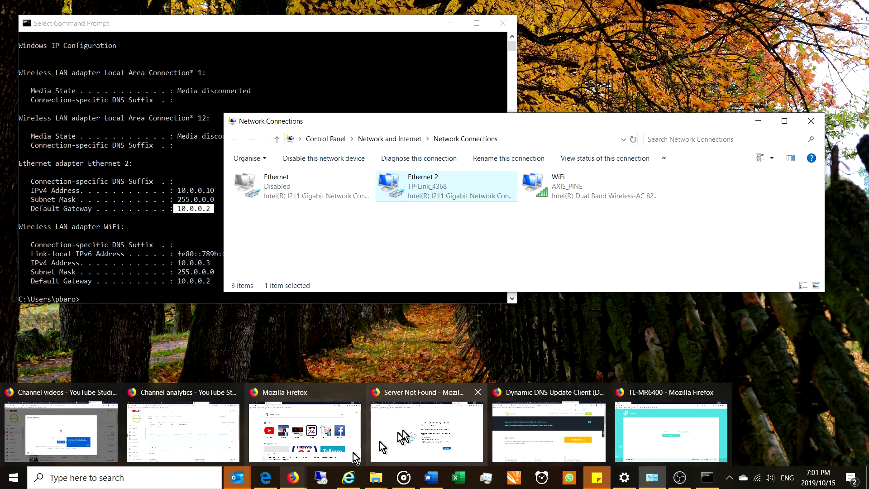
{"action": "left_click", "coordinate": [379, 442]}
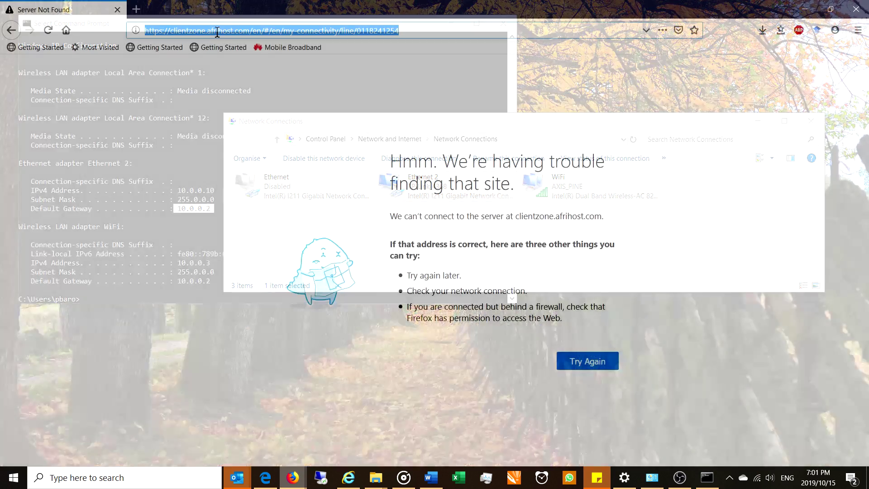
Load the router login page at 10.0.0.2, then minimize Firefox to the desktop.
{"action": "type", "text": "10.0.0.2/"}
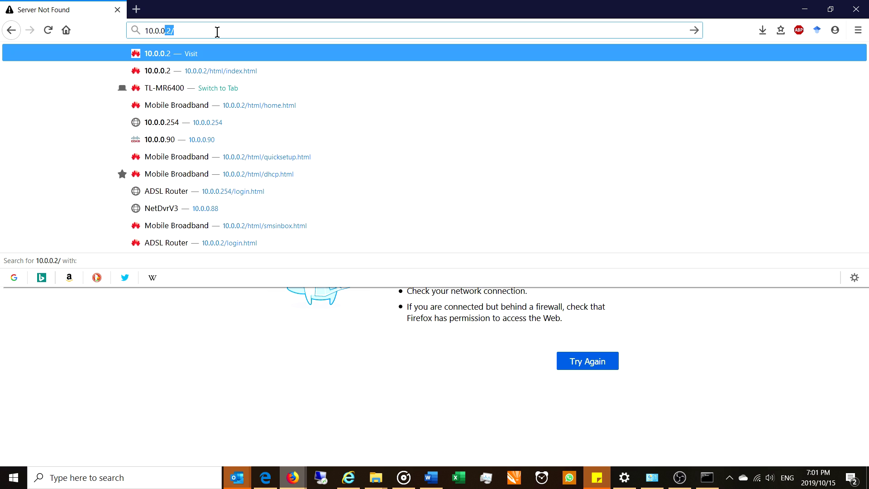
{"action": "key", "text": "Return"}
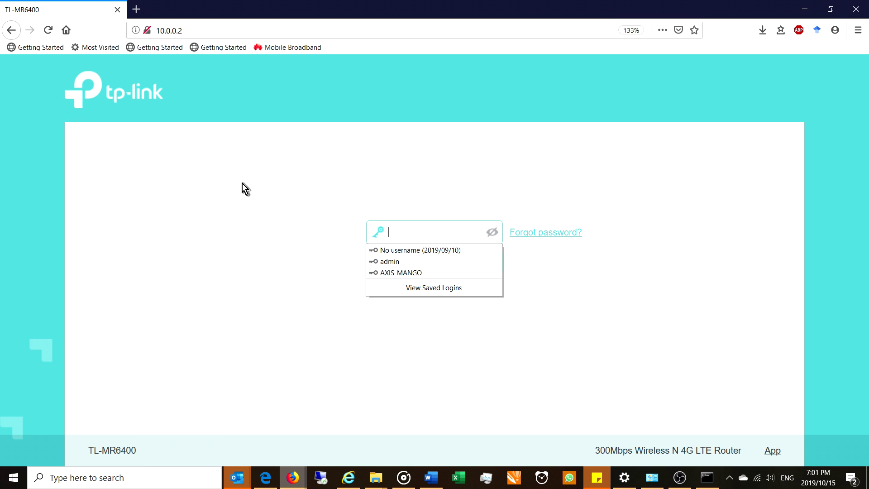
{"action": "left_click", "coordinate": [243, 184]}
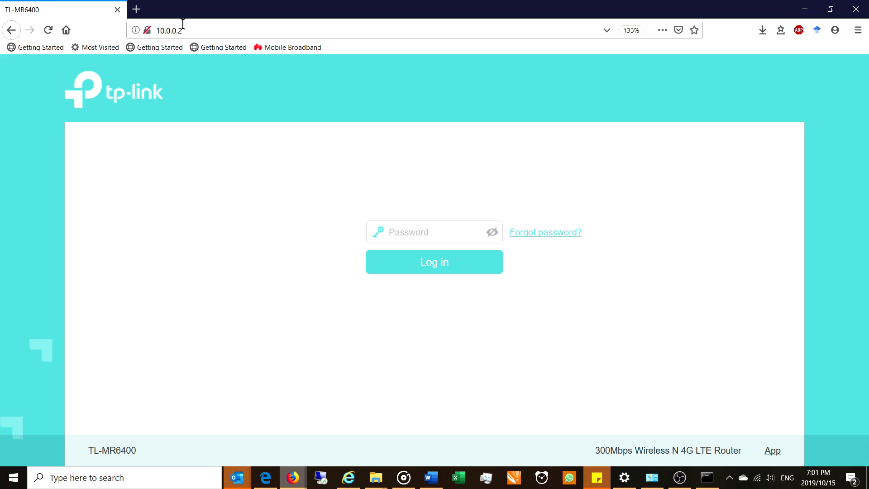
{"action": "left_click", "coordinate": [803, 8]}
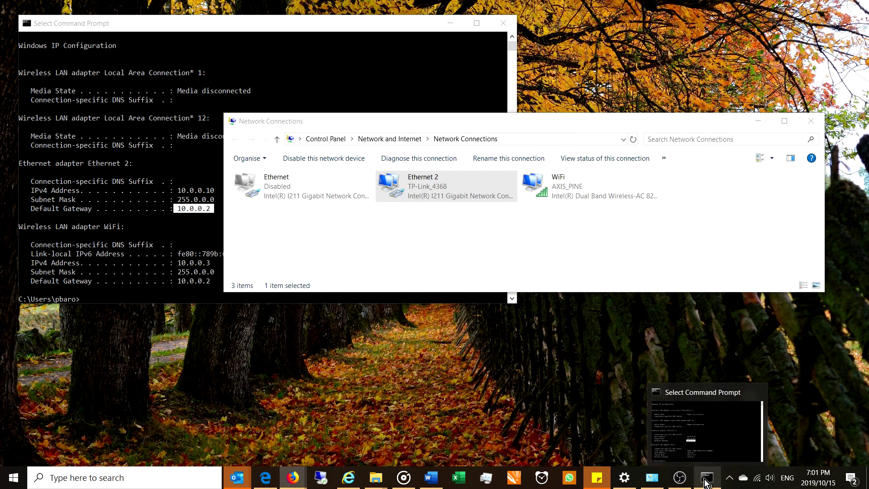
Launch a new Command Prompt window by searching 'cmd'.
{"action": "left_click", "coordinate": [704, 478]}
{"action": "left_click", "coordinate": [133, 479]}
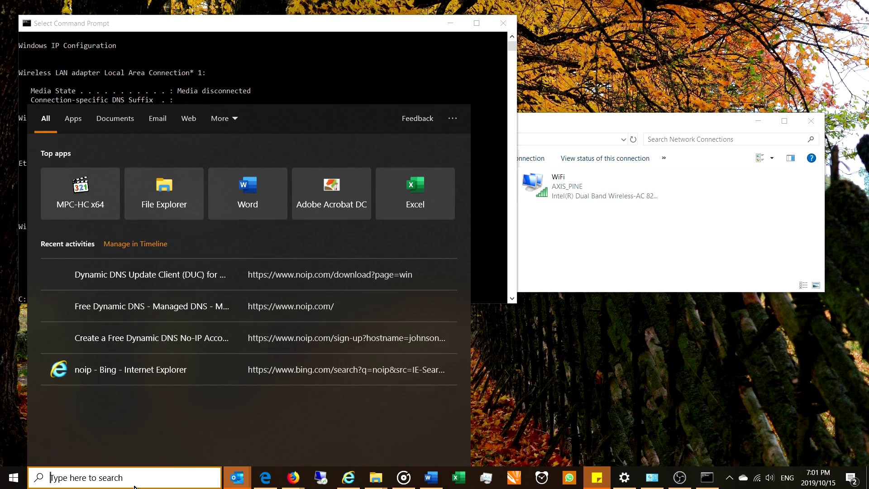
{"action": "type", "text": "cmd"}
{"action": "key", "text": "Return"}
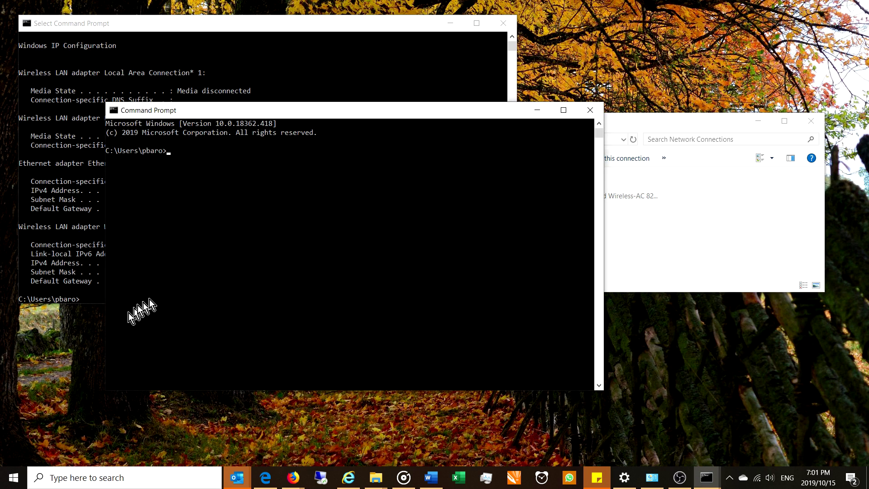
Run ipconfig and select the Ethernet 2 default gateway 10.0.0.2.
{"action": "type", "text": "ipconfig"}
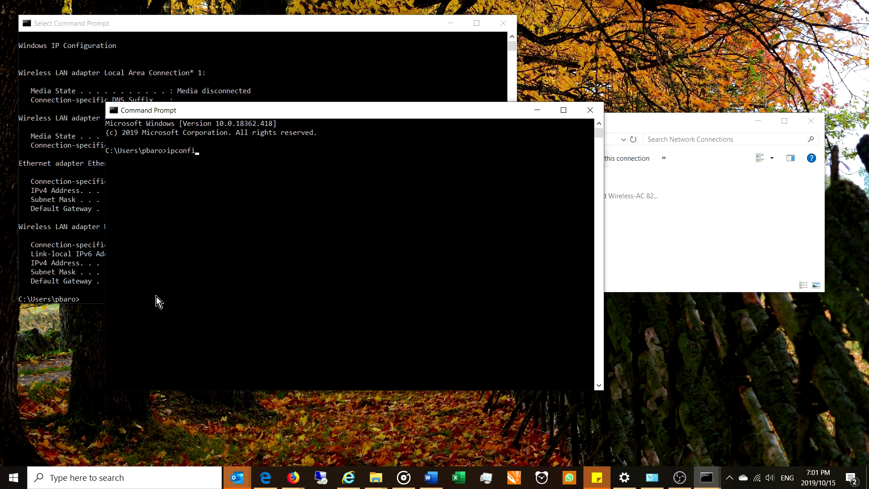
{"action": "key", "text": "Return"}
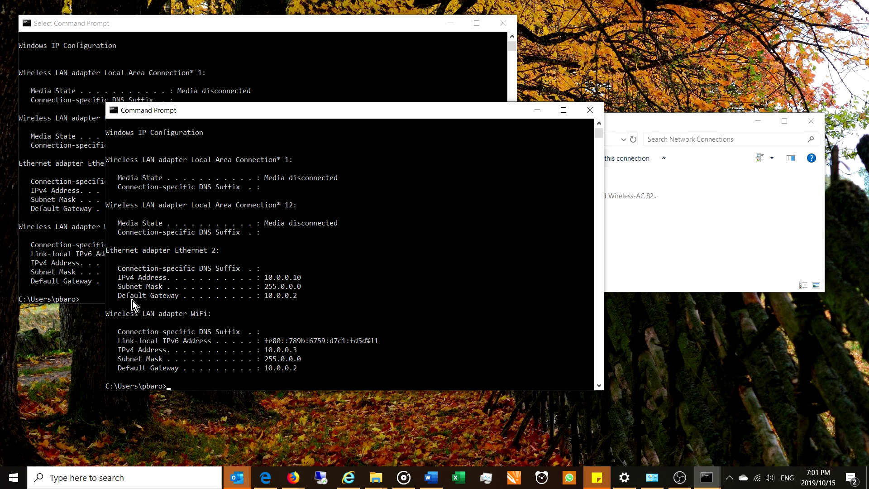
{"action": "left_click_drag", "start_coordinate": [305, 299], "coordinate": [266, 298]}
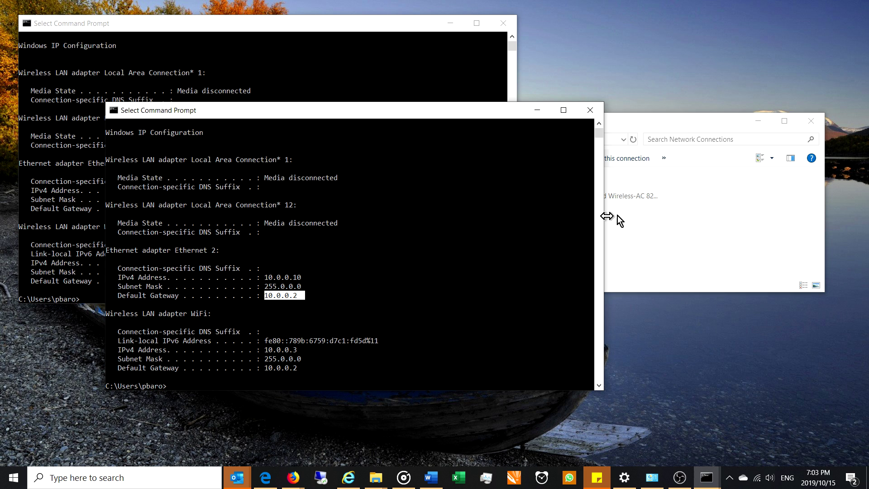
Open Ethernet 2's IPv4 properties showing static IP 10.0.0.10, mask 255.0.0.0, gateway 10.0.0.2.
{"action": "left_click", "coordinate": [650, 221]}
{"action": "double_click", "coordinate": [434, 186]}
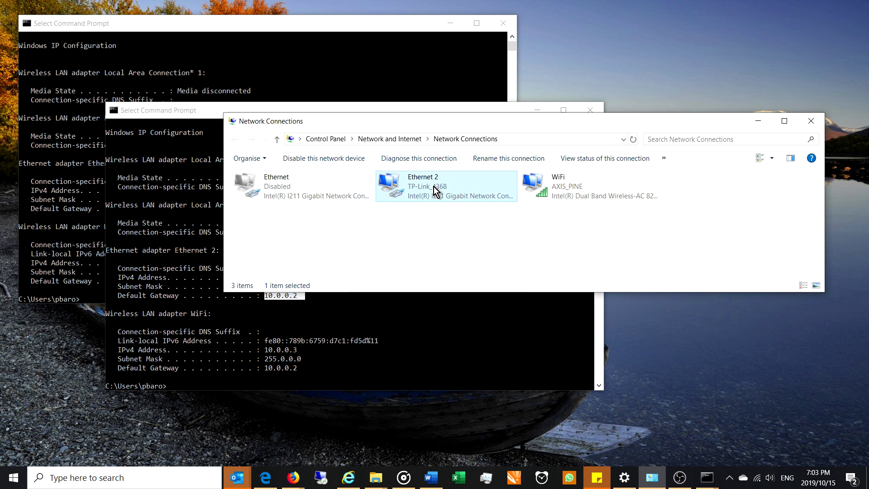
{"action": "left_click_drag", "start_coordinate": [441, 127], "coordinate": [439, 217]}
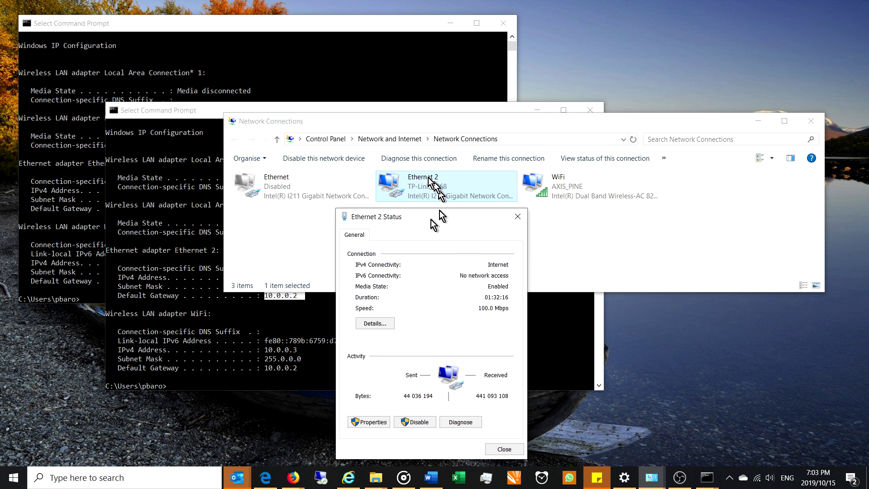
{"action": "left_click", "coordinate": [371, 421]}
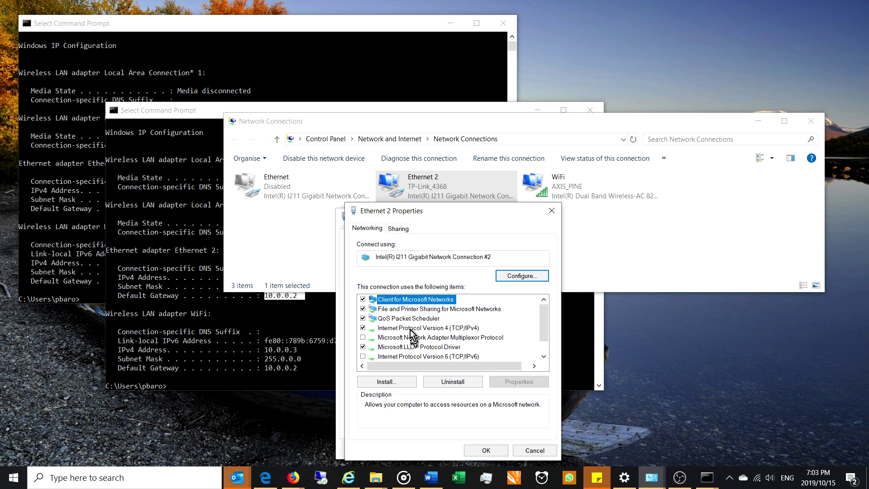
{"action": "double_click", "coordinate": [411, 328]}
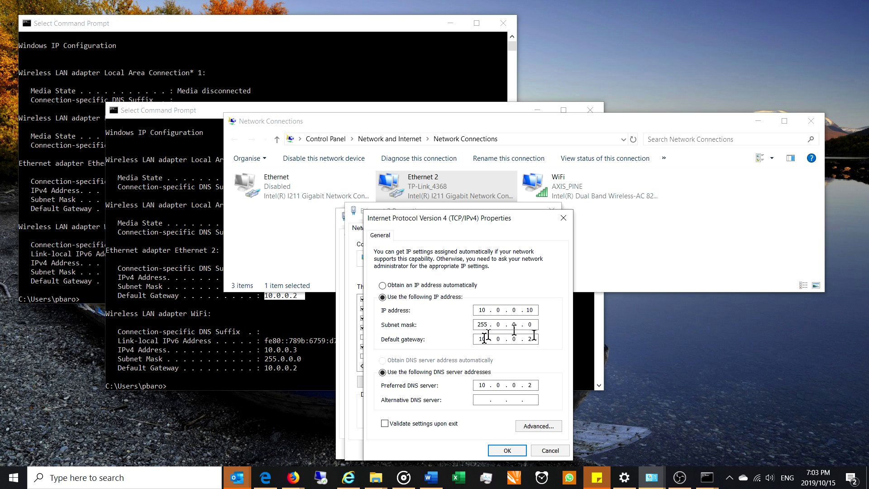
Return to the Firefox router login page and sign in with the admin password.
{"action": "left_click", "coordinate": [217, 115]}
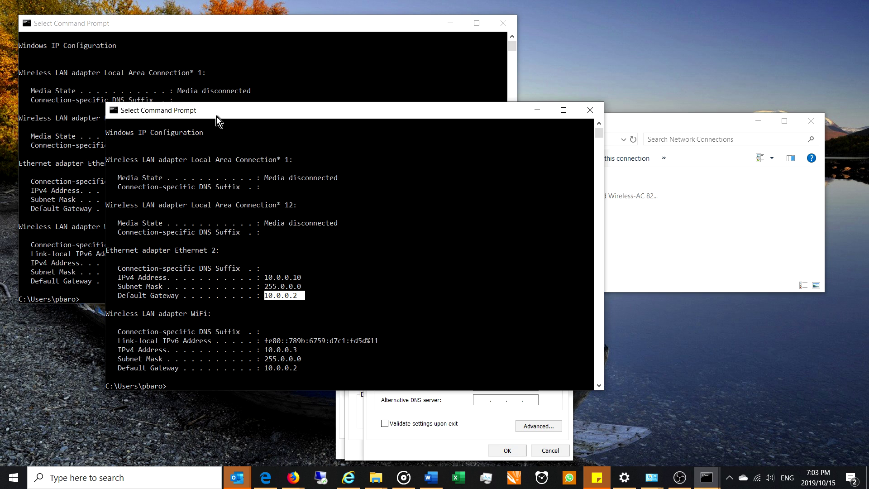
{"action": "left_click", "coordinate": [292, 477]}
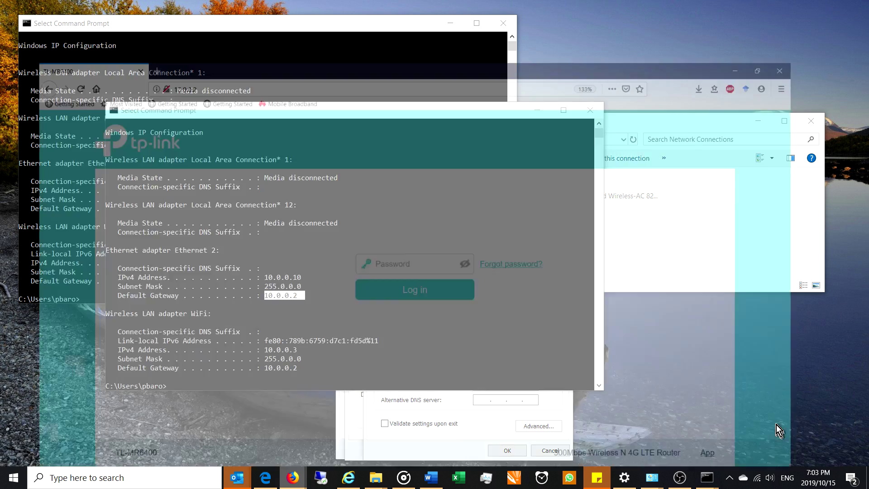
{"action": "left_click", "coordinate": [775, 425]}
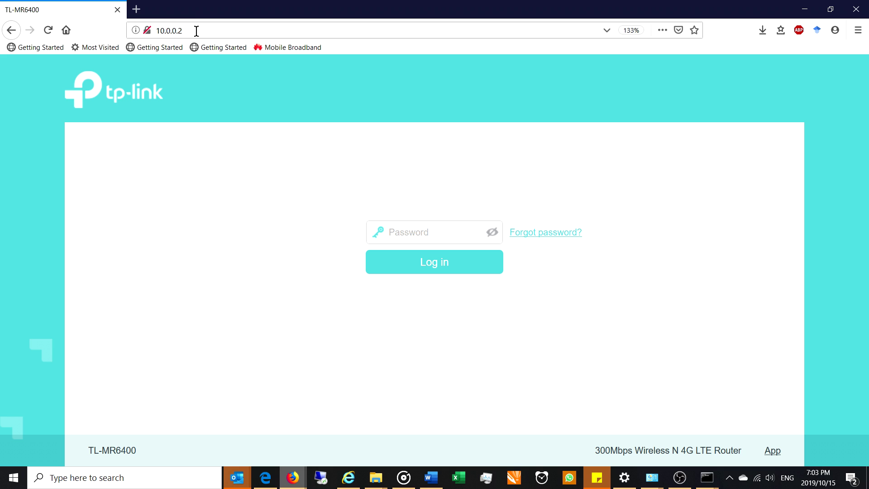
{"action": "left_click", "coordinate": [430, 226]}
{"action": "type", "text": "****"}
{"action": "key", "text": "Return"}
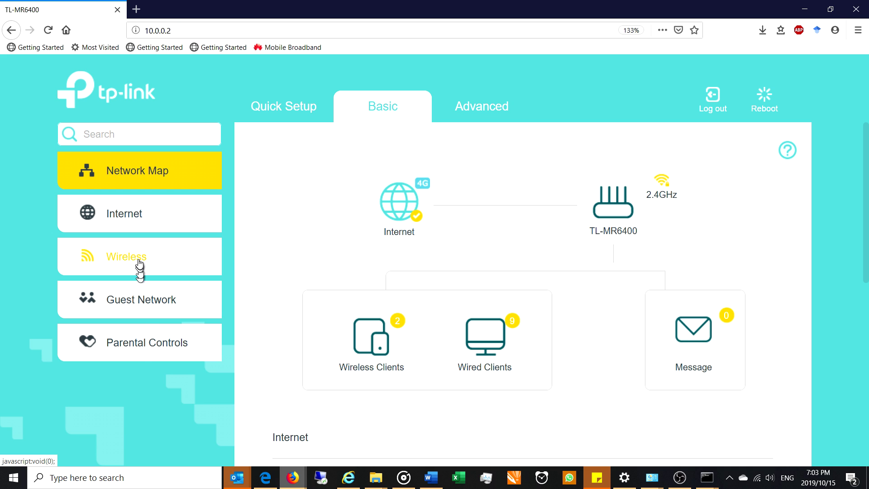
Go to Advanced > NAT Forwarding > Virtual Servers, listing the NVR rule on port 37777.
{"action": "left_click", "coordinate": [464, 104]}
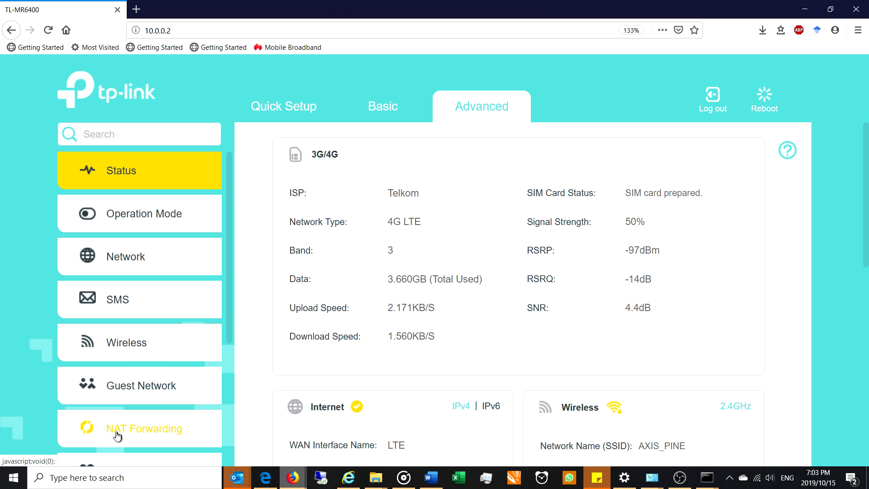
{"action": "left_click", "coordinate": [143, 435]}
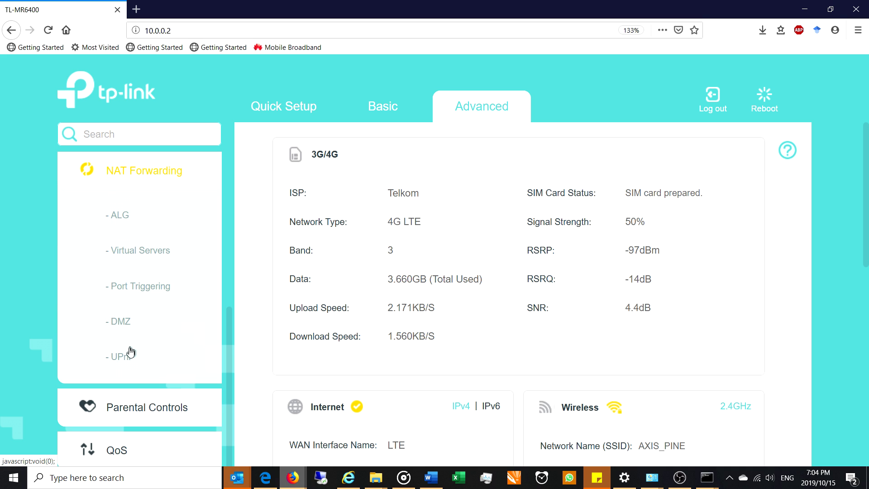
{"action": "left_click", "coordinate": [133, 253]}
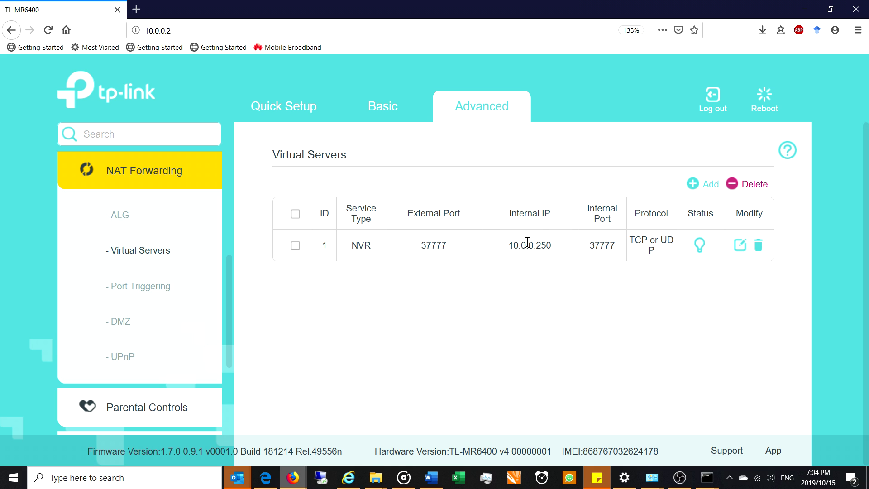
Start a new virtual server entry, keeping the LTE interface.
{"action": "left_click", "coordinate": [693, 185]}
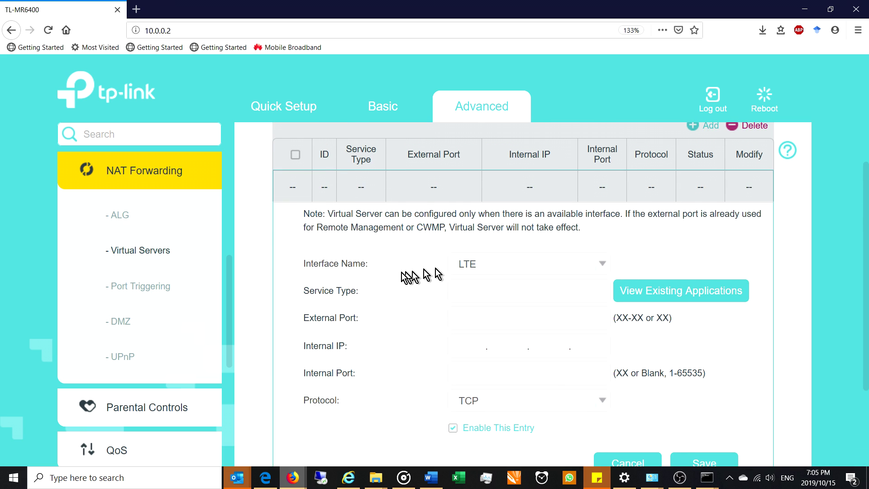
{"action": "scroll", "coordinate": [484, 271], "scroll_direction": "up", "scroll_amount": 2}
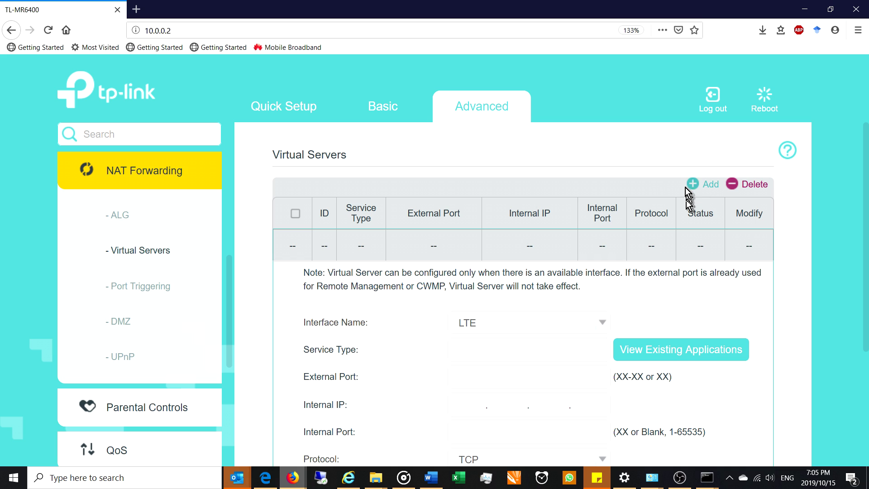
{"action": "scroll", "coordinate": [552, 262], "scroll_direction": "down", "scroll_amount": 4}
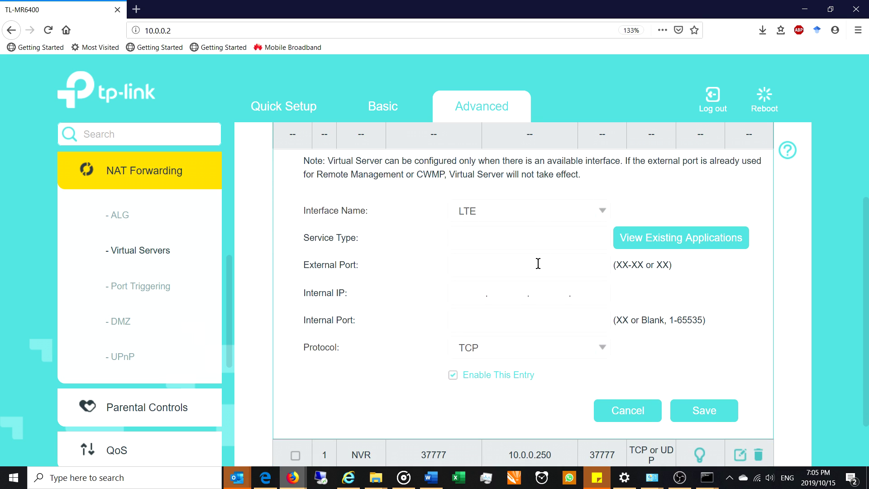
{"action": "left_click", "coordinate": [479, 211]}
{"action": "left_click", "coordinate": [480, 211]}
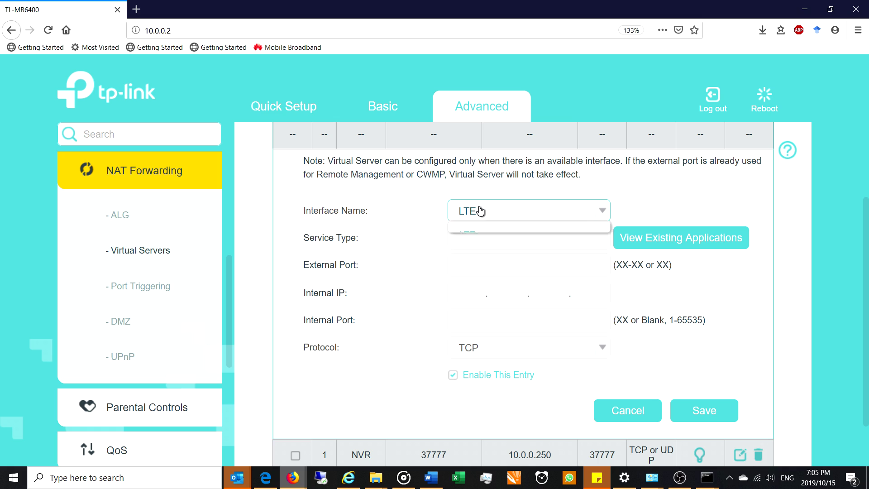
Enter service type RDP, external and internal port 3389, and internal IP 10.0.0.5.
{"action": "left_click", "coordinate": [484, 232]}
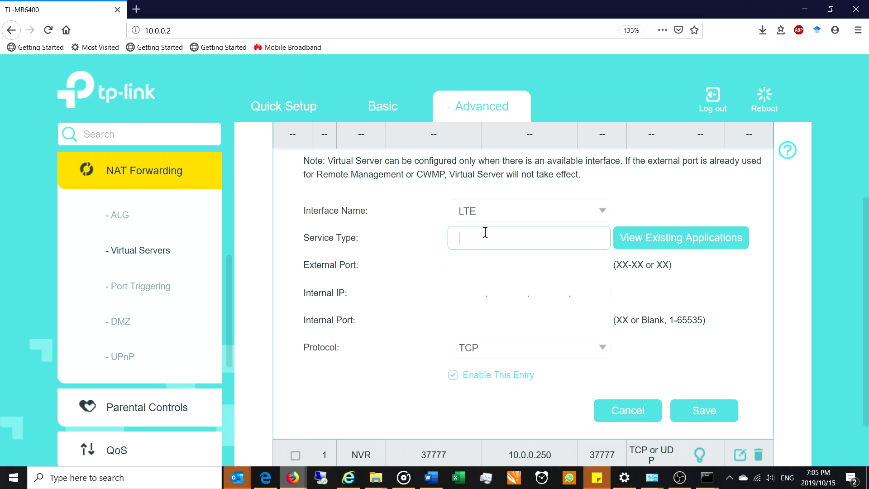
{"action": "type", "text": "RDP"}
{"action": "left_click", "coordinate": [477, 265]}
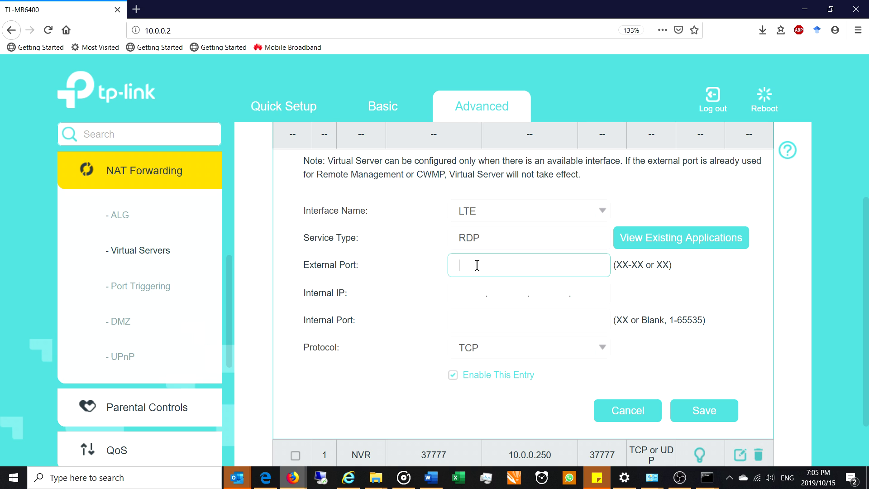
{"action": "type", "text": "3389"}
{"action": "left_click", "coordinate": [474, 320]}
{"action": "type", "text": "3389"}
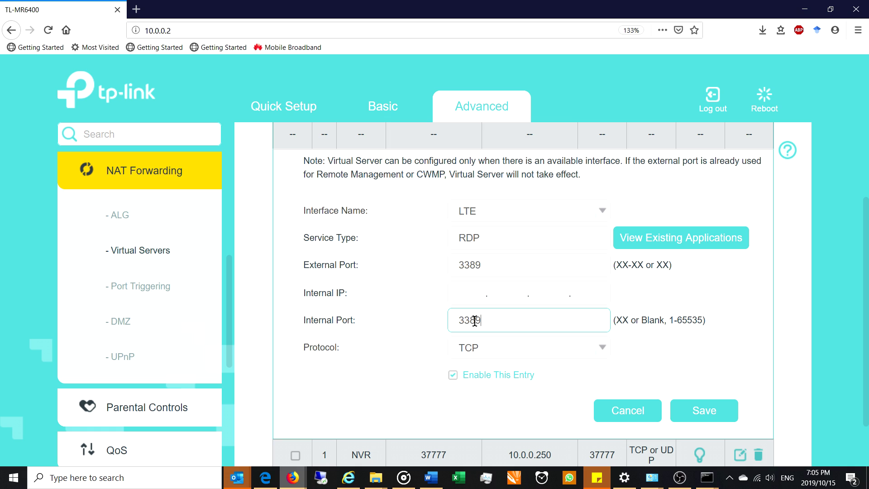
{"action": "left_click", "coordinate": [467, 292]}
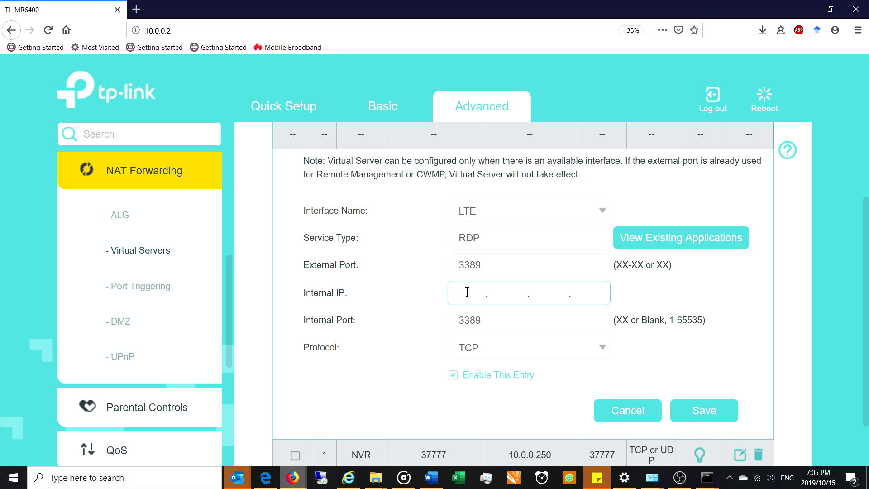
{"action": "type", "text": "10.0.0.5"}
{"action": "left_click", "coordinate": [321, 476]}
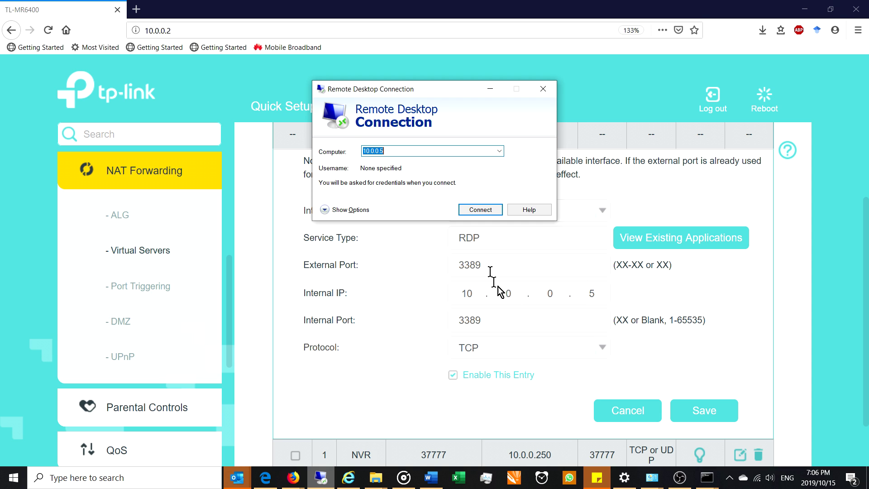
Connect Remote Desktop to 10.0.0.5, sign in with the account password, and move the session up.
{"action": "left_click", "coordinate": [599, 294]}
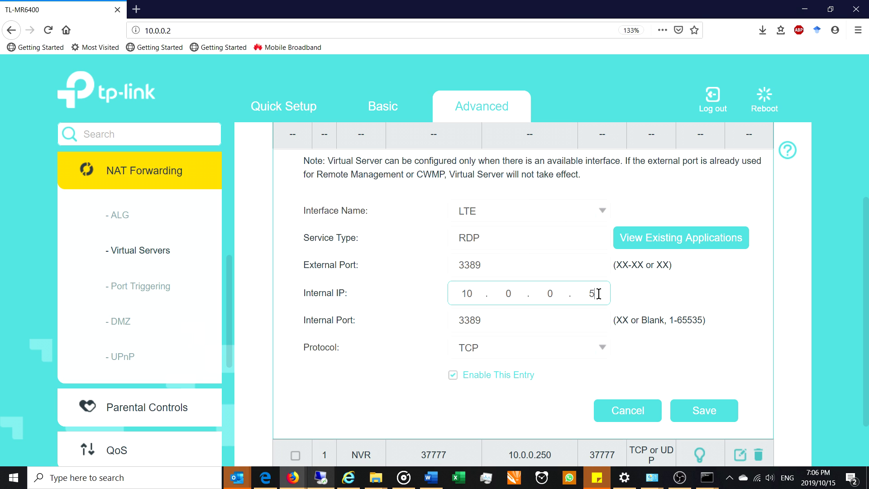
{"action": "left_click", "coordinate": [320, 478]}
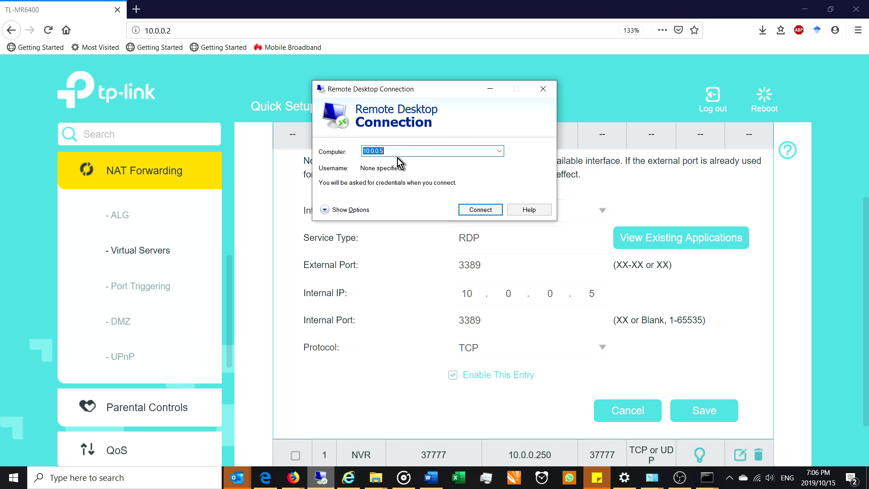
{"action": "left_click", "coordinate": [473, 210]}
{"action": "type", "text": "*******"}
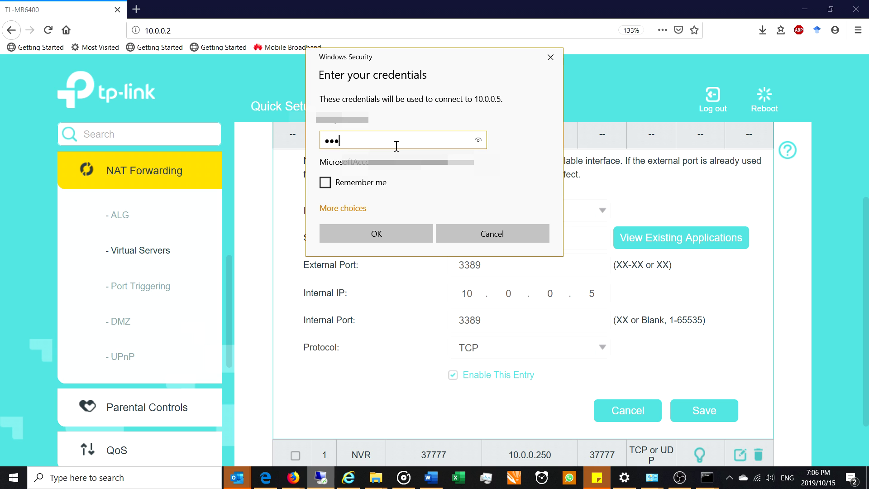
{"action": "type", "text": "***"}
{"action": "key", "text": "Return"}
{"action": "left_click_drag", "start_coordinate": [226, 211], "coordinate": [443, 0]}
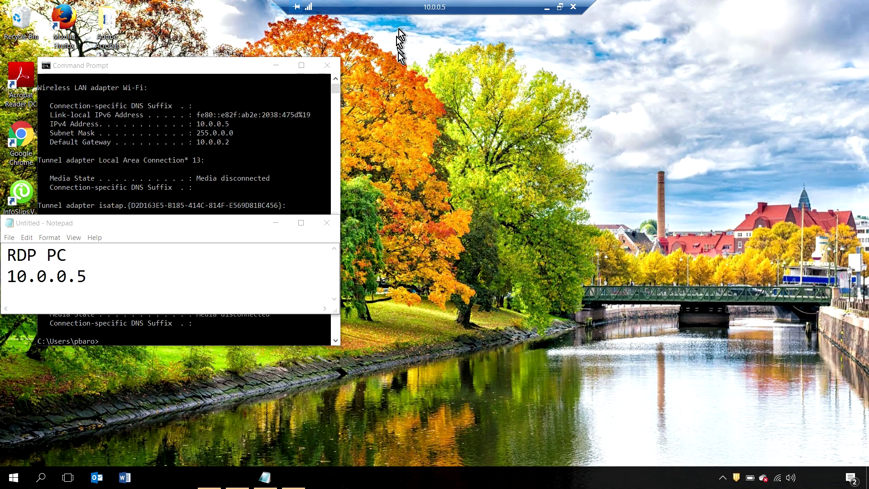
Drag the 'RDP PC 10.0.0.5' Notepad note to the centre-right of the remote desktop.
{"action": "left_click_drag", "start_coordinate": [163, 227], "coordinate": [372, 244]}
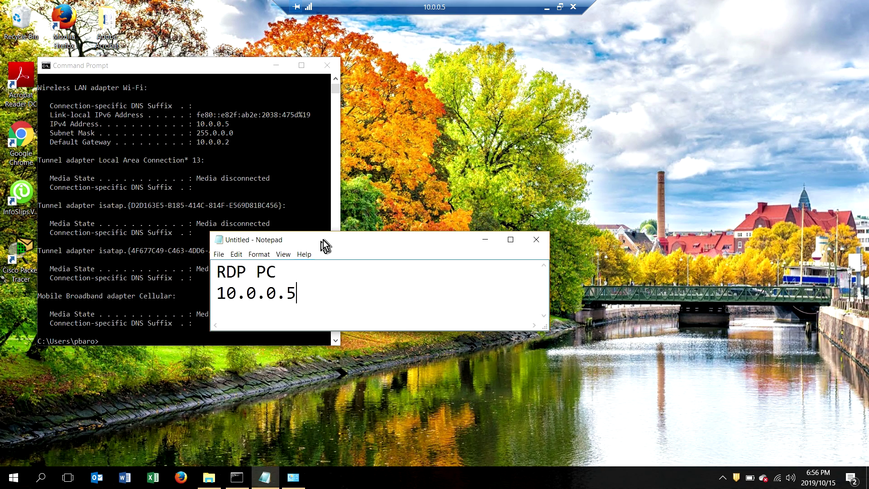
{"action": "left_click_drag", "start_coordinate": [353, 234], "coordinate": [450, 171]}
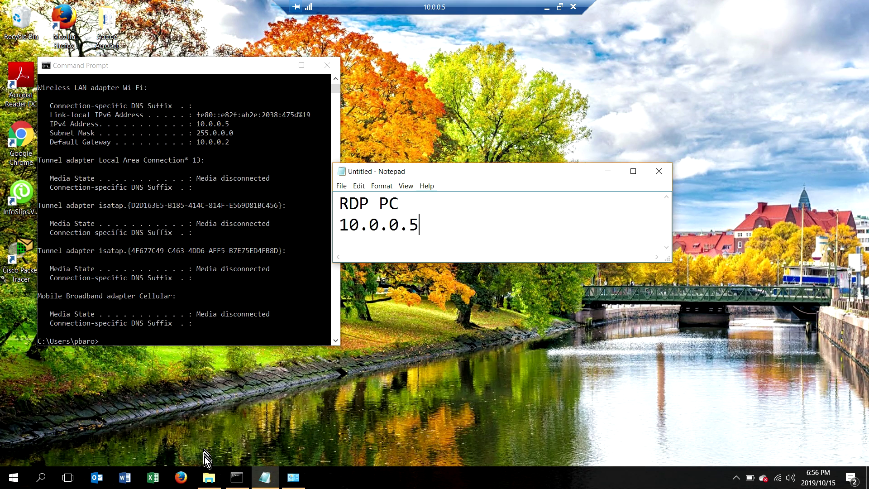
Open the remote computer's system properties from This PC.
{"action": "mouse_move", "coordinate": [208, 478]}
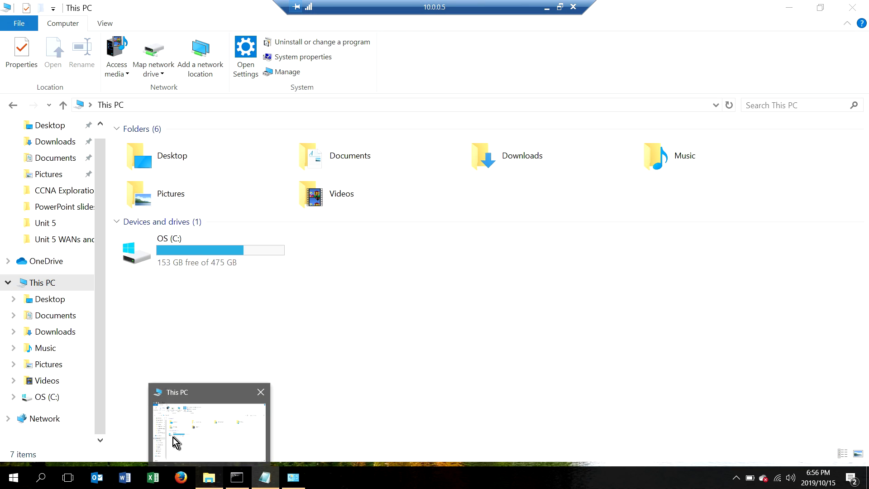
{"action": "left_click", "coordinate": [173, 438]}
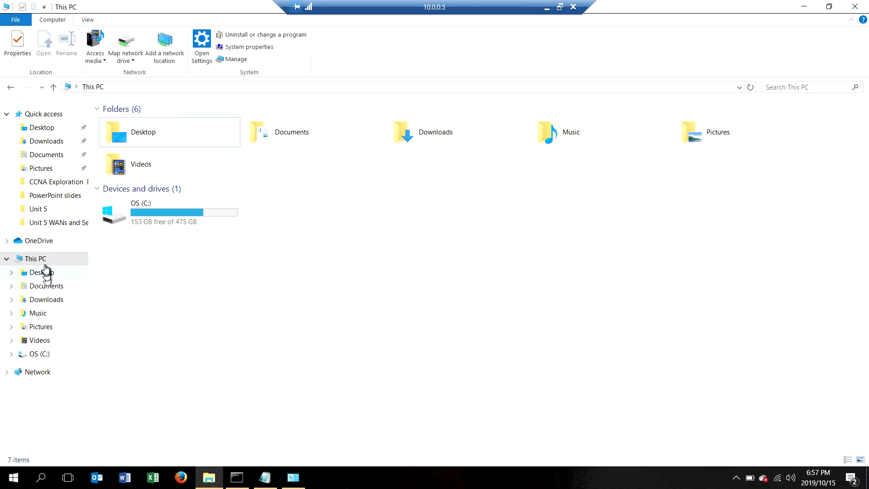
{"action": "right_click", "coordinate": [45, 262]}
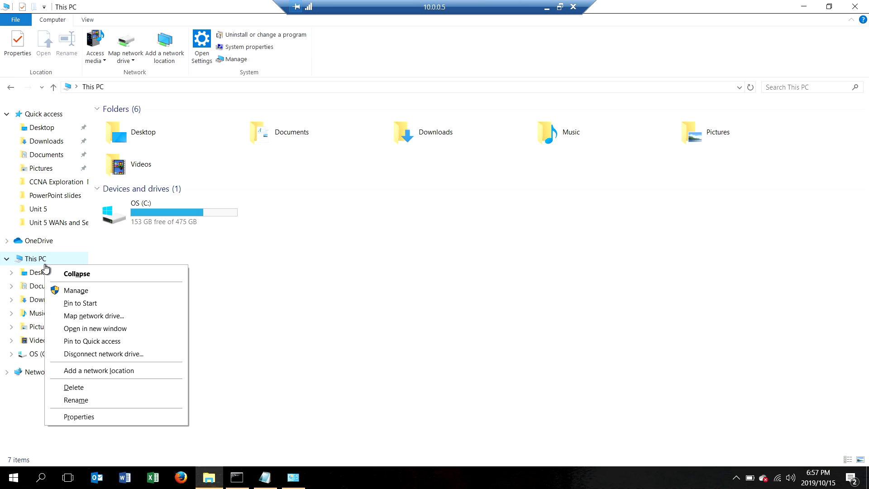
{"action": "left_click", "coordinate": [105, 415]}
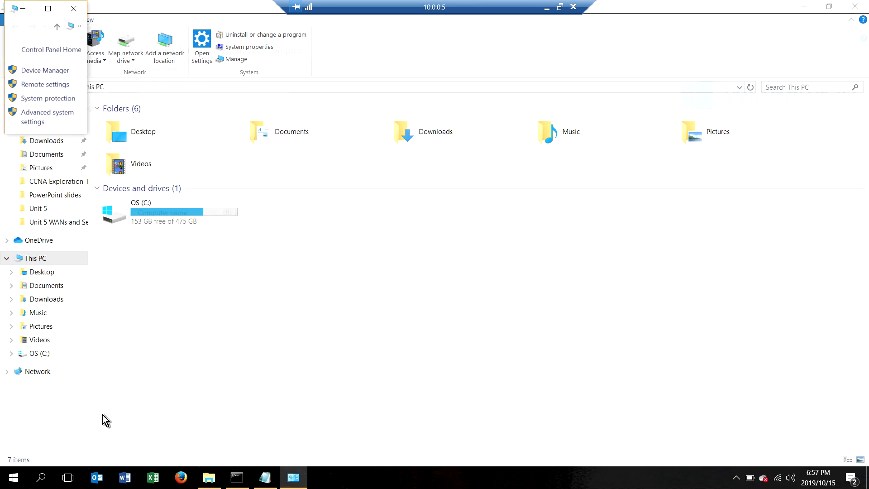
In Remote settings, select Allow remote connections, dismiss the sleep warning, and confirm with OK.
{"action": "left_click", "coordinate": [30, 81]}
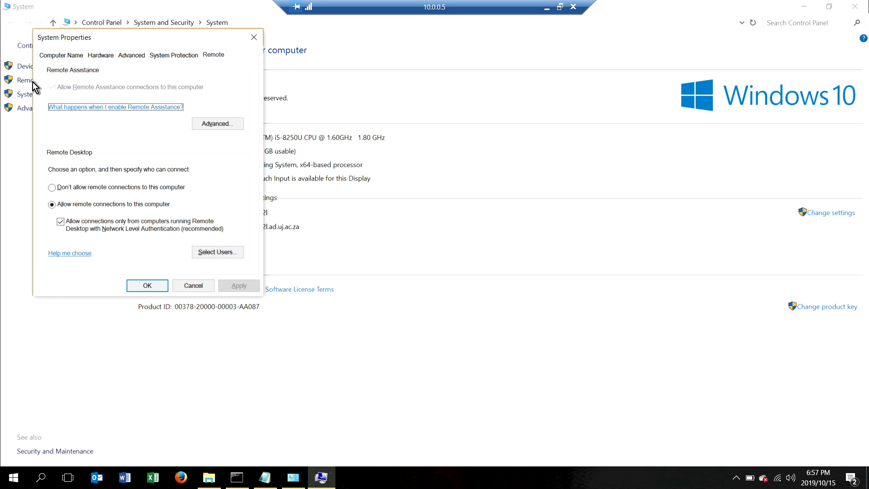
{"action": "left_click", "coordinate": [54, 194]}
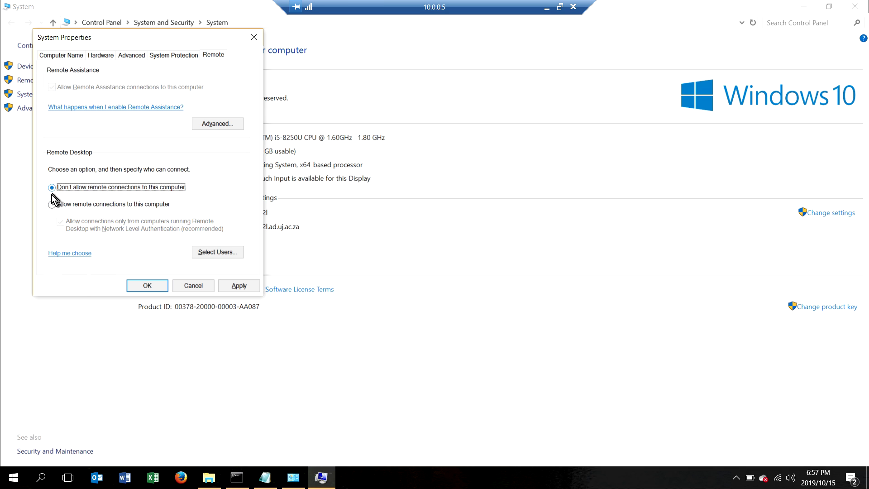
{"action": "left_click", "coordinate": [52, 205]}
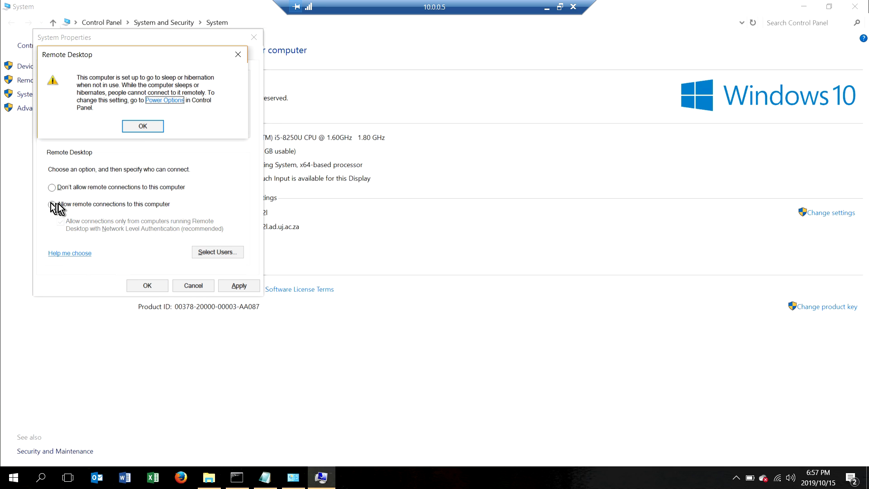
{"action": "left_click", "coordinate": [143, 126]}
{"action": "left_click", "coordinate": [147, 285]}
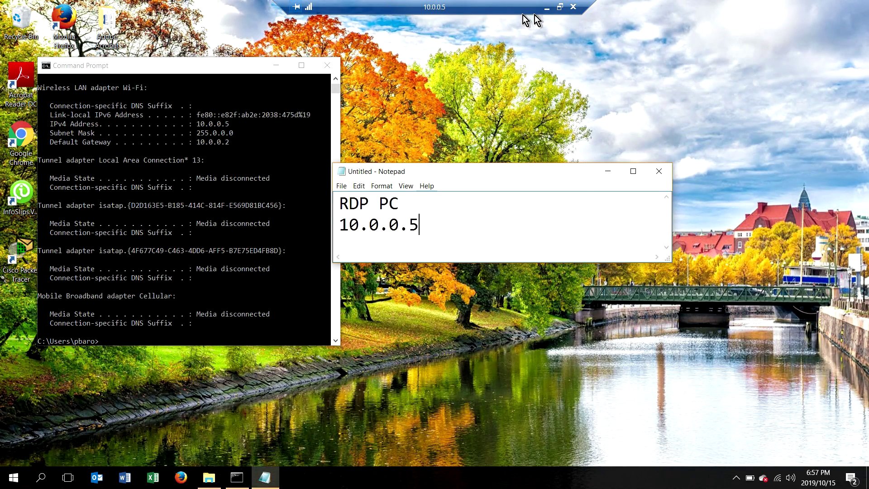
Close the remote desktop session, keep Protocol as TCP, and save the port 3389 to 10.0.0.5 rule.
{"action": "left_click", "coordinate": [573, 8]}
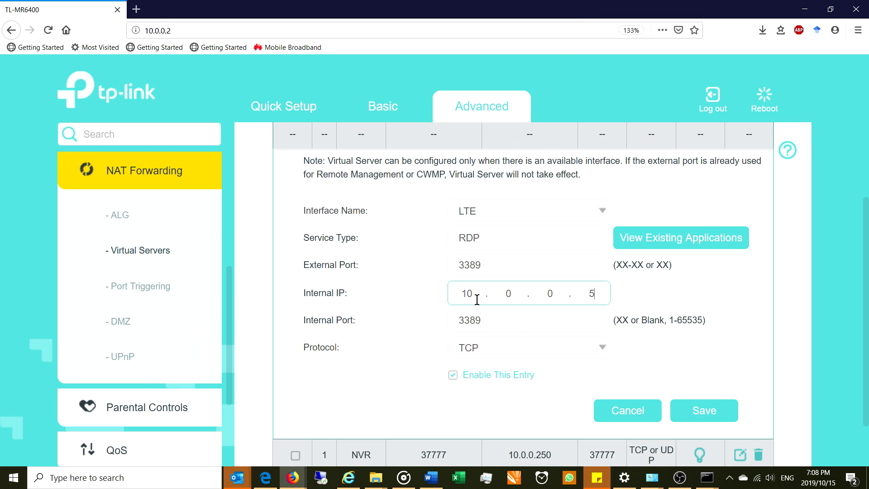
{"action": "left_click", "coordinate": [601, 353]}
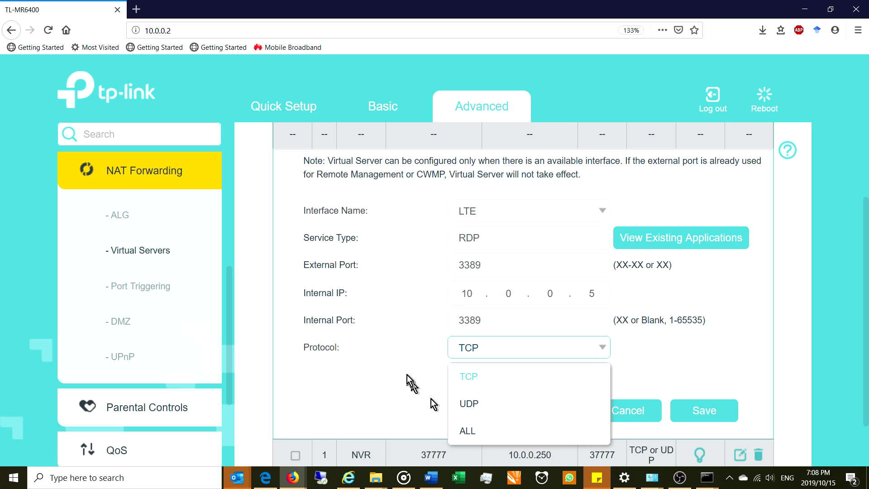
{"action": "left_click", "coordinate": [461, 359]}
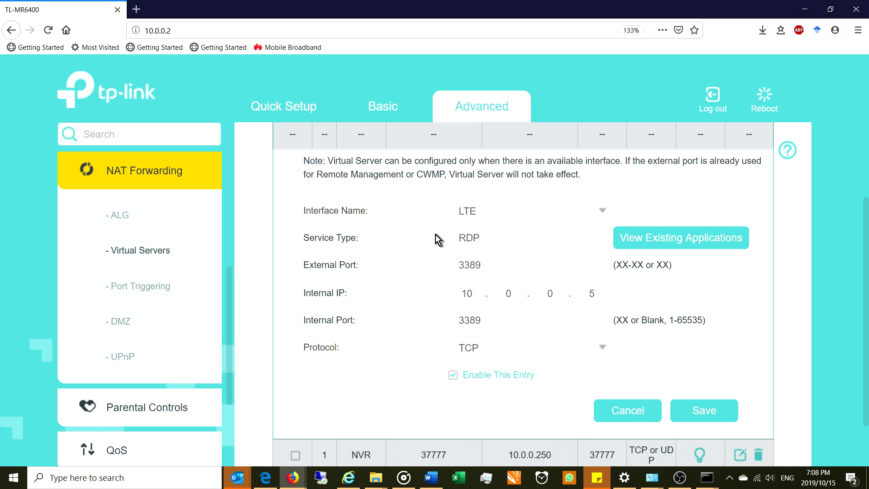
{"action": "left_click", "coordinate": [521, 349]}
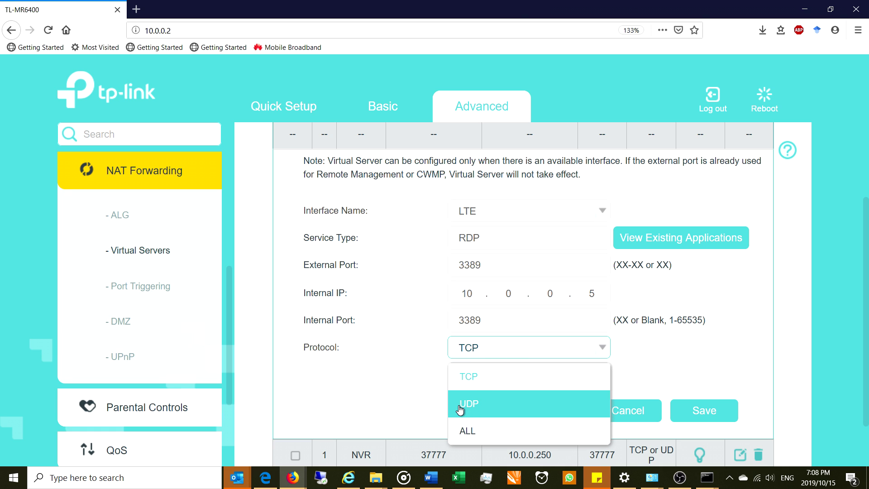
{"action": "left_click", "coordinate": [708, 412]}
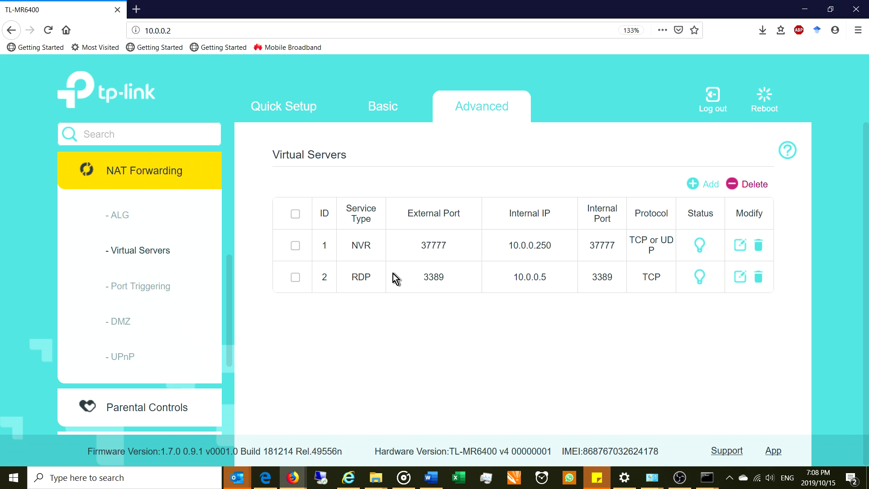
On the Basic Network Map, highlight the Internet IP address 102.254.25.77.
{"action": "left_click", "coordinate": [397, 107]}
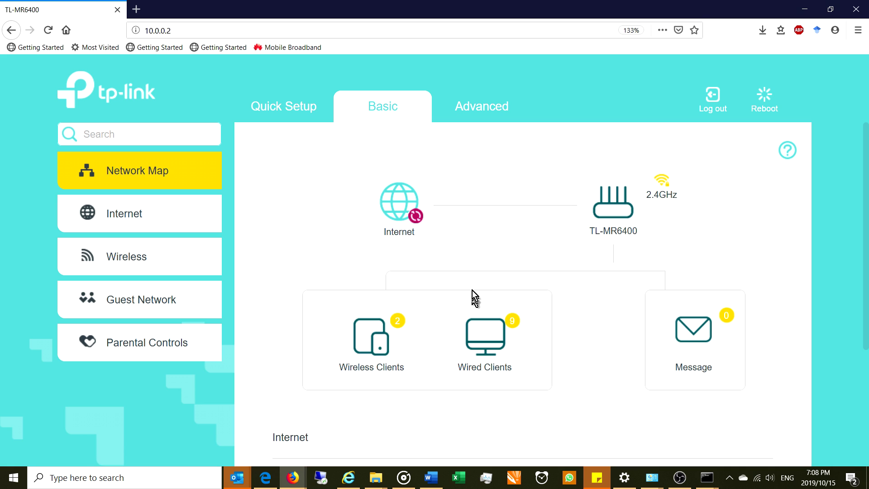
{"action": "scroll", "coordinate": [459, 276], "scroll_direction": "down", "scroll_amount": 3}
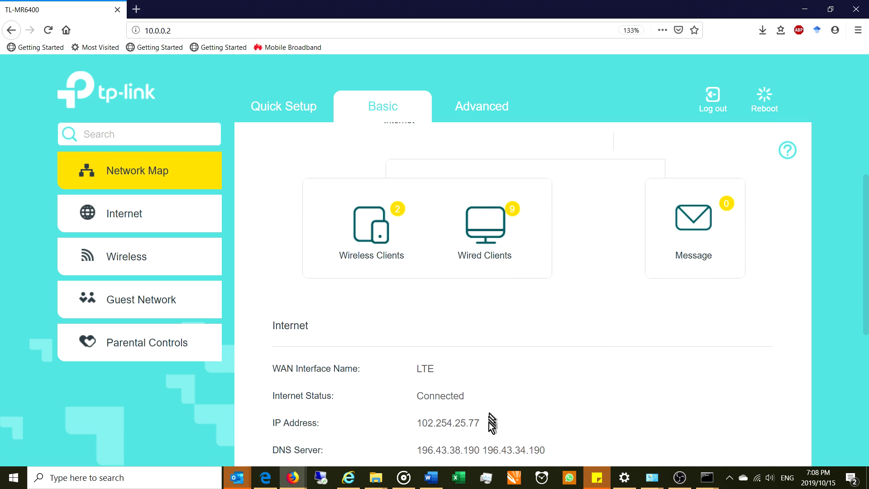
{"action": "left_click_drag", "start_coordinate": [470, 423], "coordinate": [416, 428]}
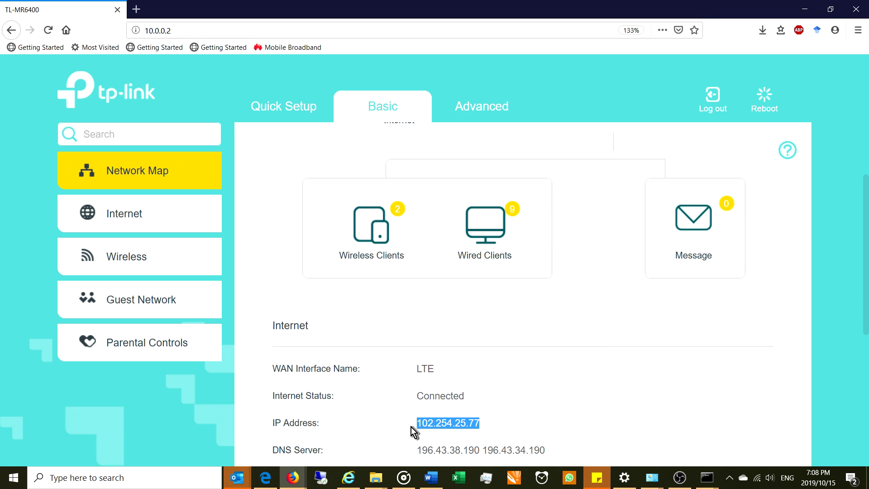
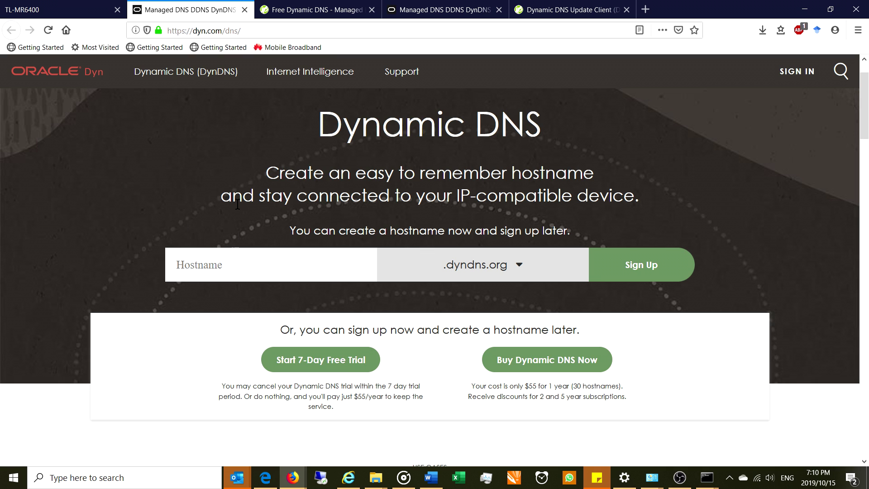
Enter a free hostname on the No-IP homepage and choose the .ddns.net domain.
{"action": "left_click", "coordinate": [309, 12]}
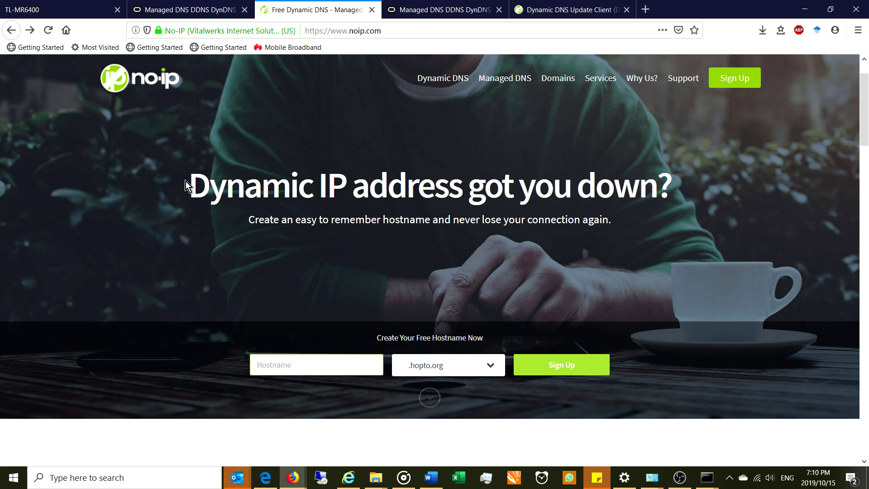
{"action": "scroll", "coordinate": [260, 240], "scroll_direction": "down", "scroll_amount": 2}
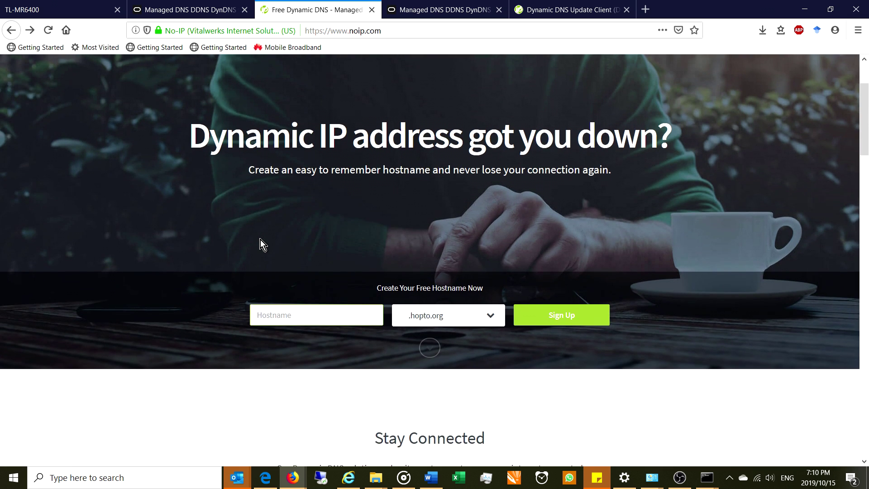
{"action": "left_click", "coordinate": [279, 310]}
{"action": "type", "text": "johnson192"}
{"action": "left_click", "coordinate": [463, 320]}
{"action": "left_click", "coordinate": [448, 393]}
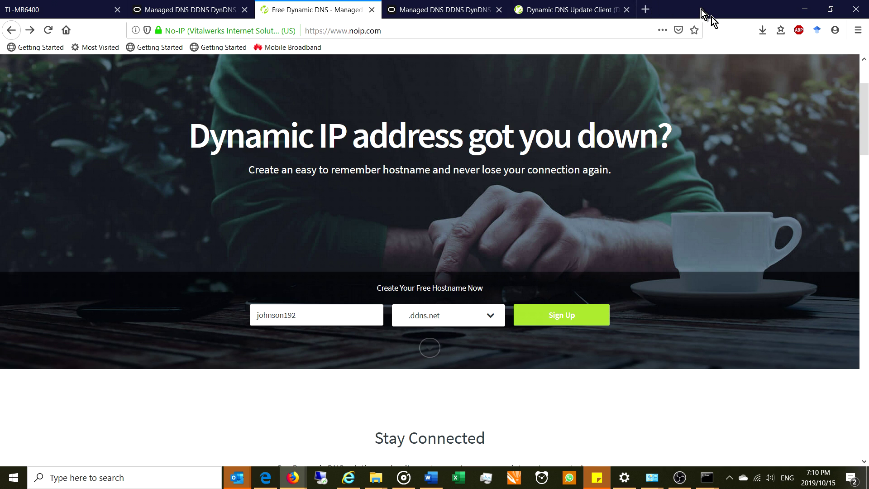
{"action": "key", "text": "alt+Tab"}
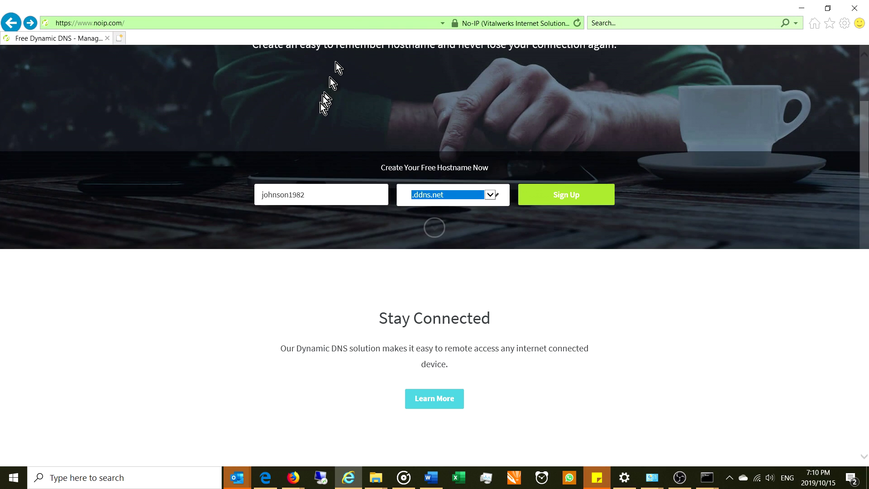
Start the No-IP sign-up with an email and password, keeping the prefilled hostname.
{"action": "left_click", "coordinate": [558, 194]}
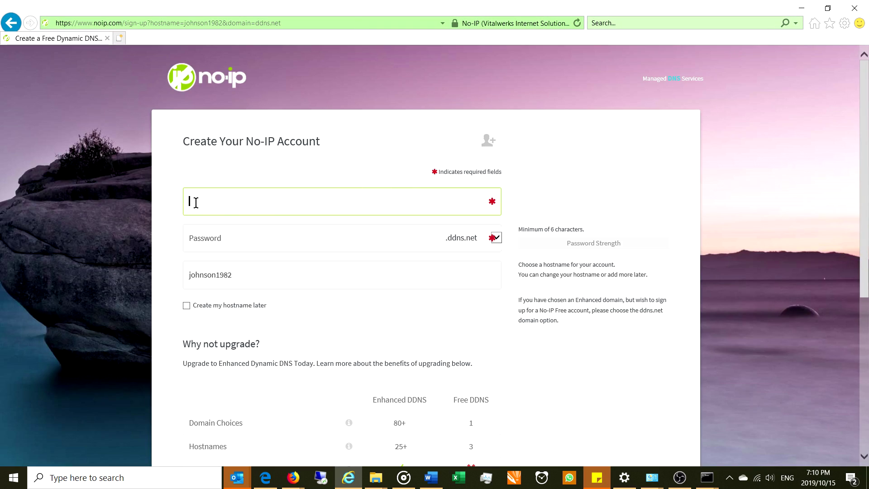
{"action": "type", "text": "Johnson"}
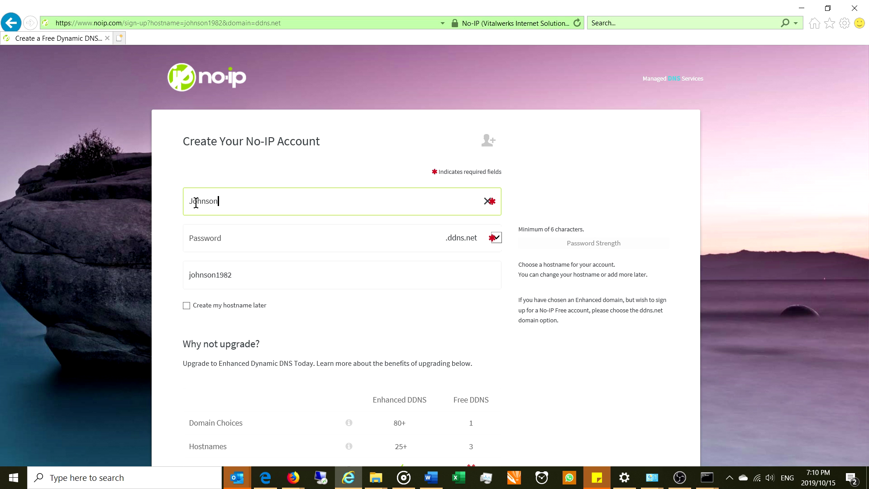
{"action": "type", "text": "5555"}
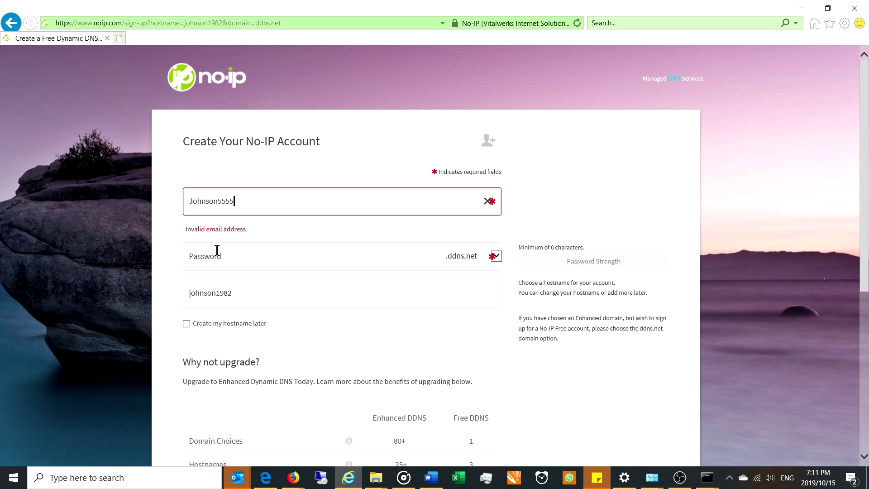
{"action": "left_click", "coordinate": [217, 250]}
{"action": "type", "text": "**********"}
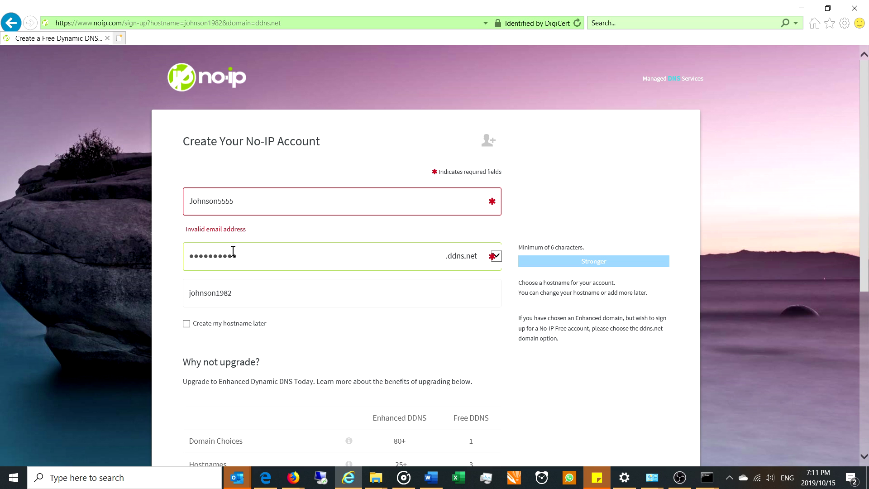
{"action": "left_click_drag", "start_coordinate": [232, 293], "coordinate": [179, 294]}
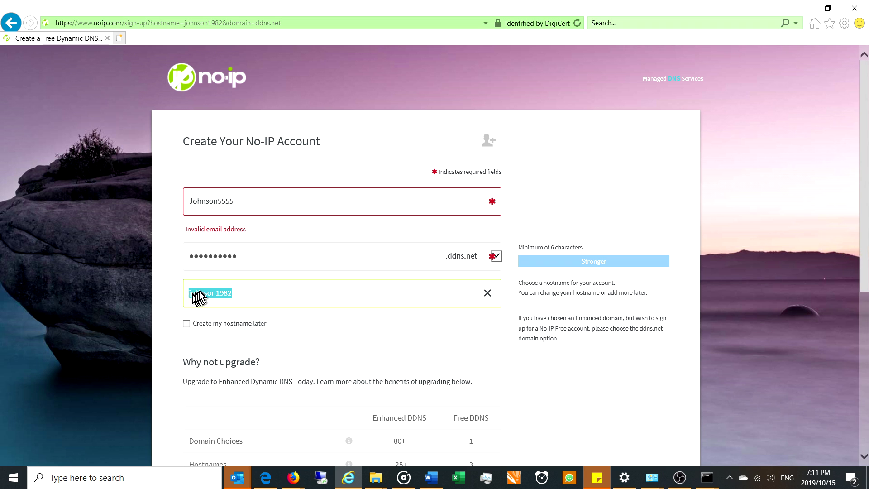
{"action": "left_click", "coordinate": [248, 294]}
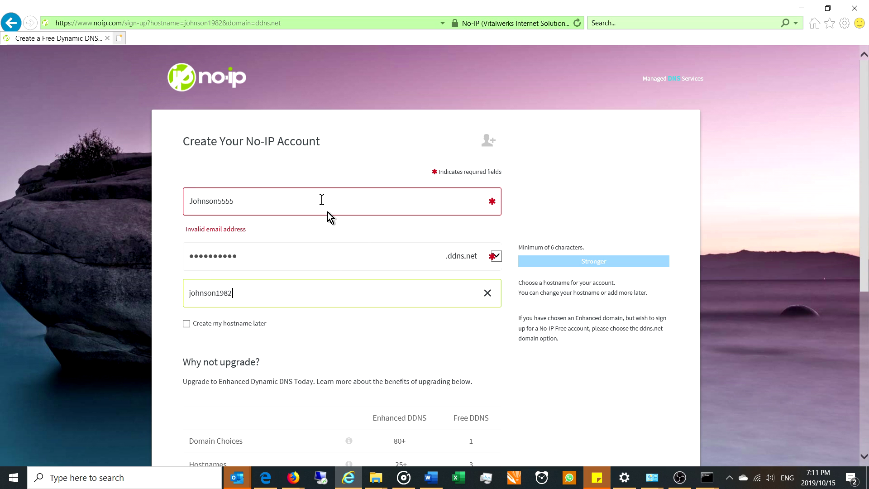
{"action": "left_click_drag", "start_coordinate": [630, 9], "coordinate": [832, 14]}
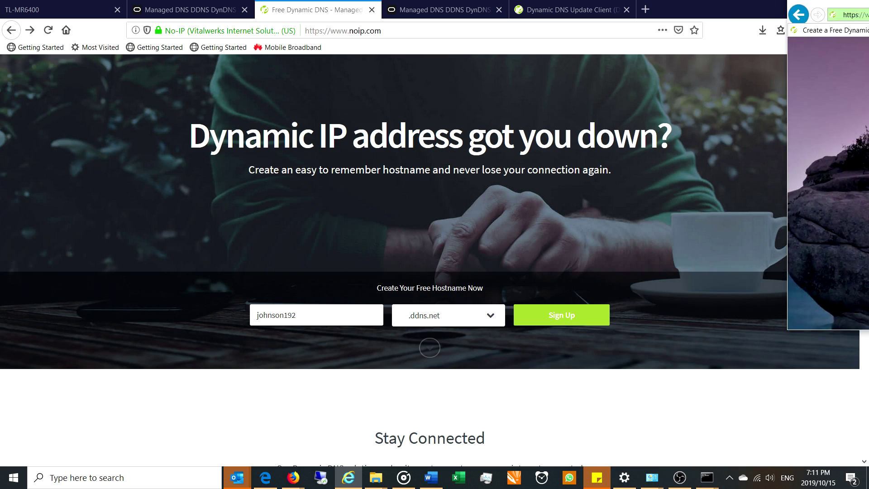
Open Advanced > Network > Dynamic DNS in the router's web interface.
{"action": "left_click", "coordinate": [63, 10]}
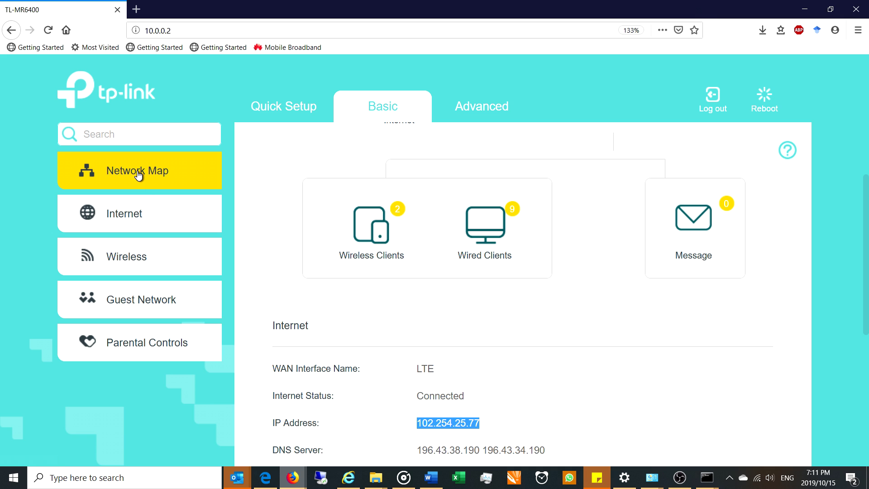
{"action": "left_click", "coordinate": [452, 108]}
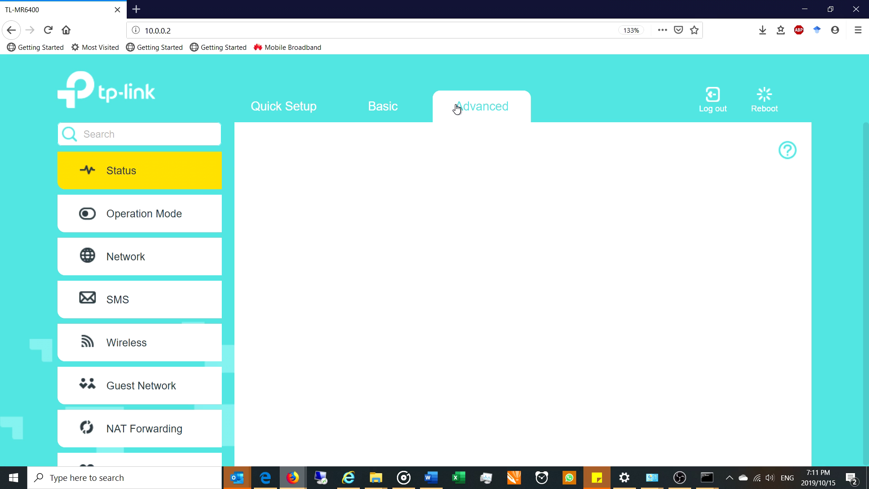
{"action": "left_click", "coordinate": [113, 266]}
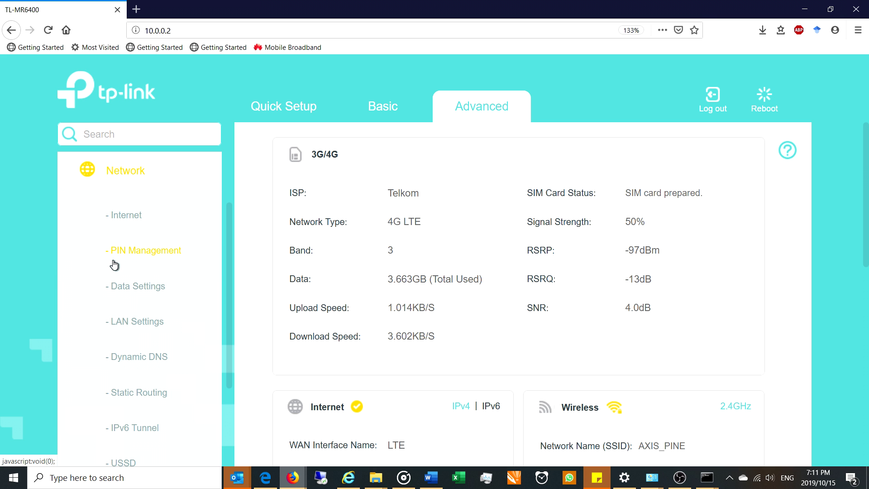
{"action": "left_click", "coordinate": [143, 361]}
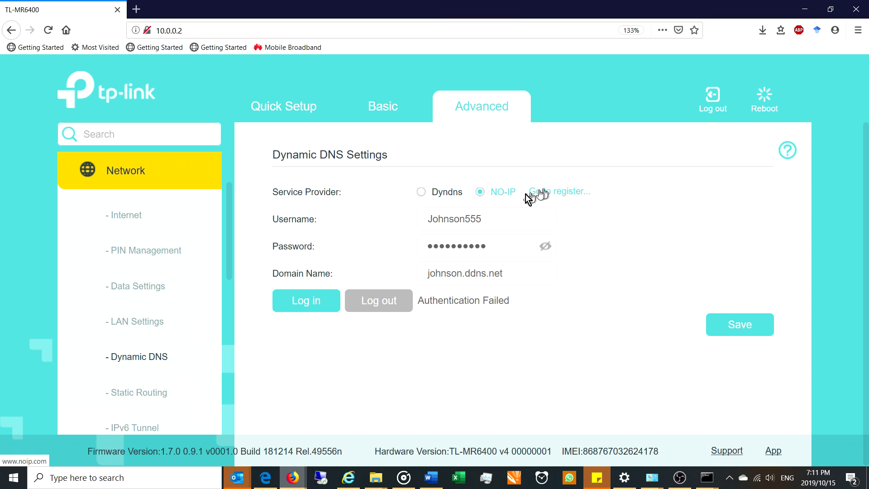
Append 5 to the stored No-IP username and save the Dynamic DNS settings.
{"action": "left_click", "coordinate": [487, 219]}
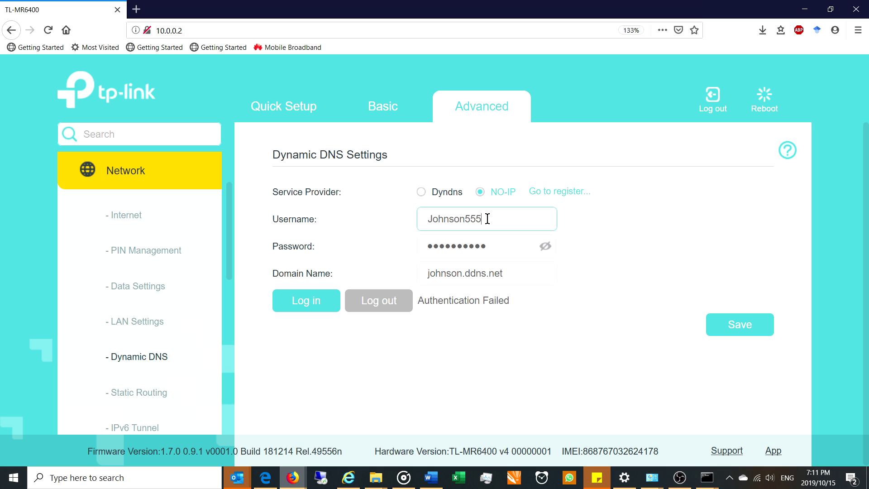
{"action": "type", "text": "5"}
{"action": "key", "text": "alt+Tab"}
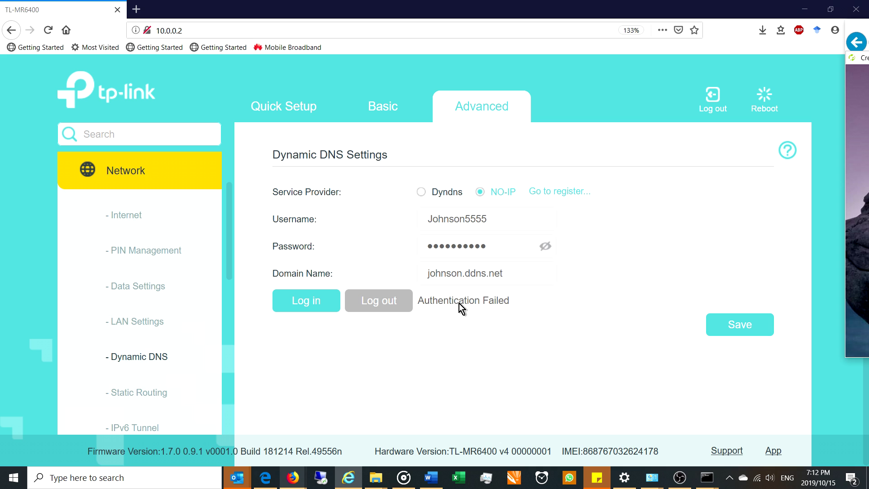
{"action": "left_click", "coordinate": [748, 327]}
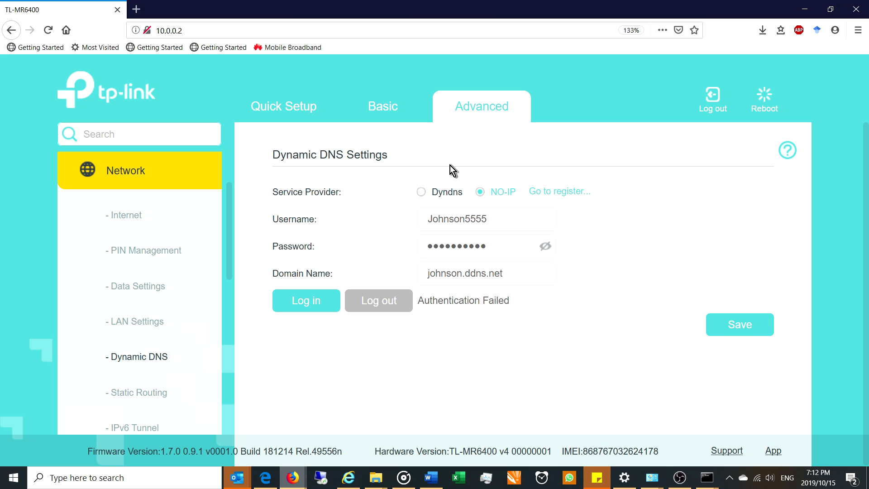
{"action": "key", "text": "alt+Tab"}
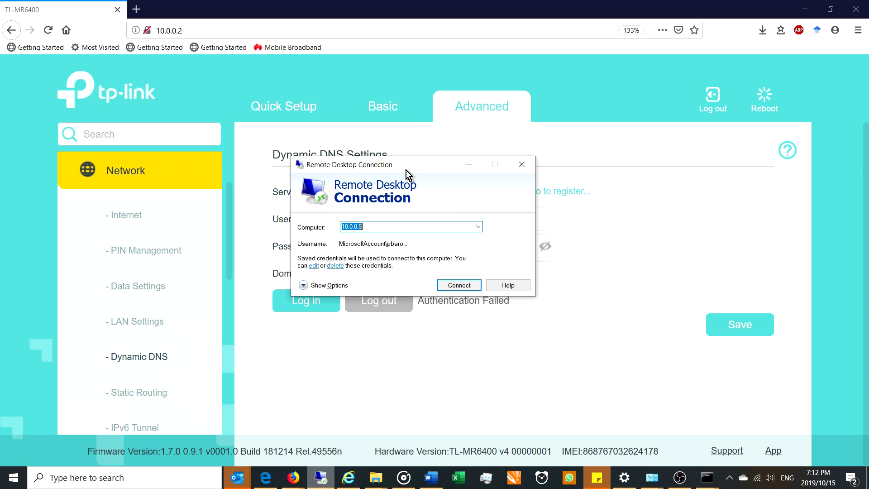
Paste the .ddns.net hostname into Remote Desktop's Computer field, replacing 10.0.0.5.
{"action": "key", "text": "ctrl+v"}
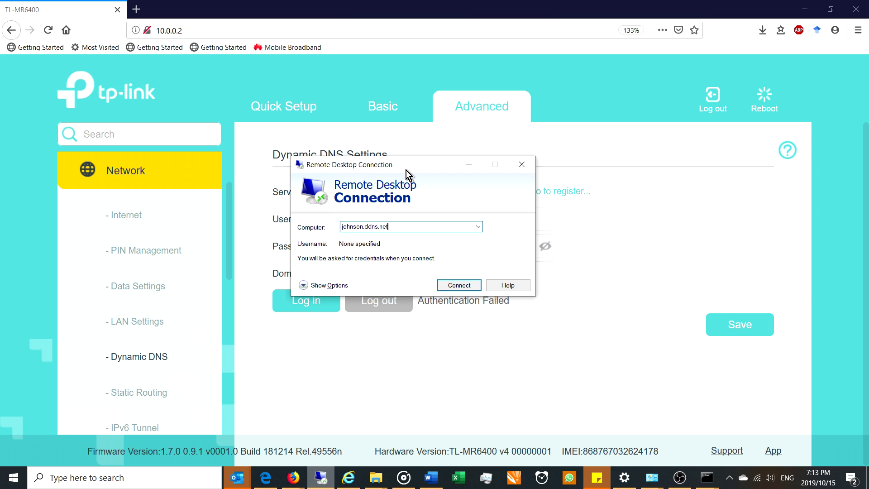
{"action": "key", "text": "alt+Tab"}
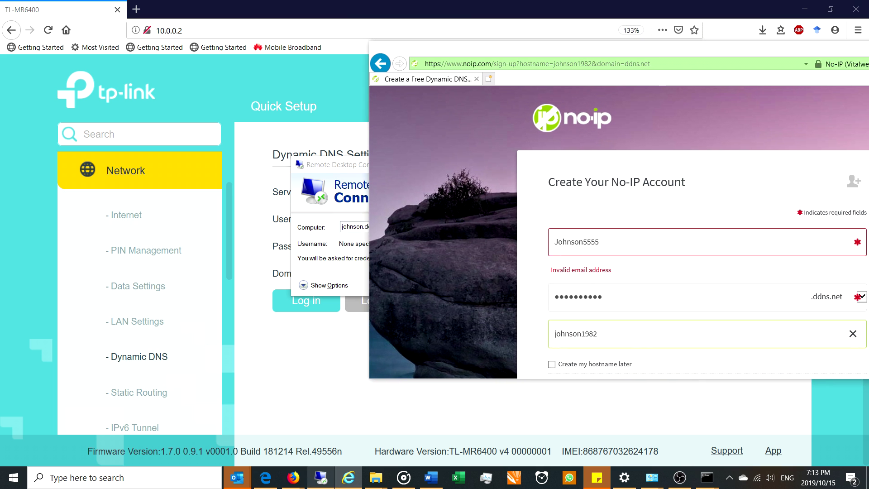
{"action": "left_click_drag", "start_coordinate": [453, 45], "coordinate": [493, 45]}
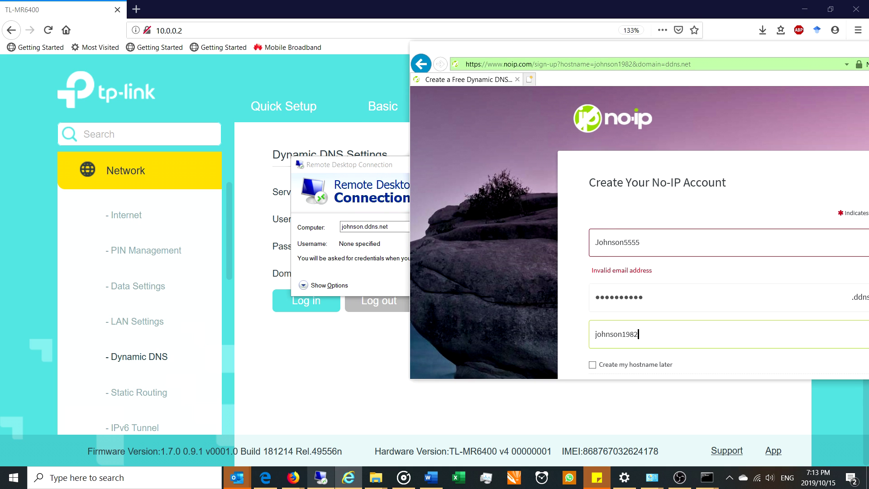
{"action": "left_click_drag", "start_coordinate": [519, 47], "coordinate": [868, 61]}
{"action": "left_click", "coordinate": [746, 77]}
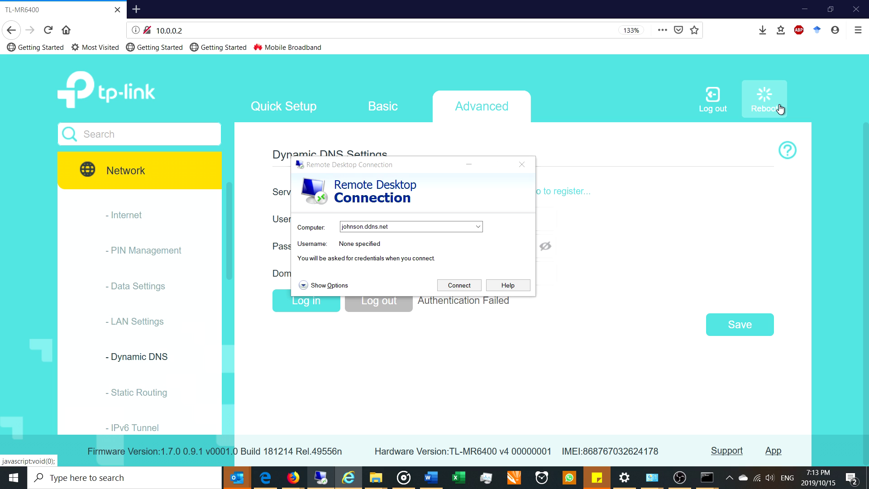
Try a Remote Desktop connection to the .ddns.net hostname, then cancel it.
{"action": "left_click", "coordinate": [448, 285]}
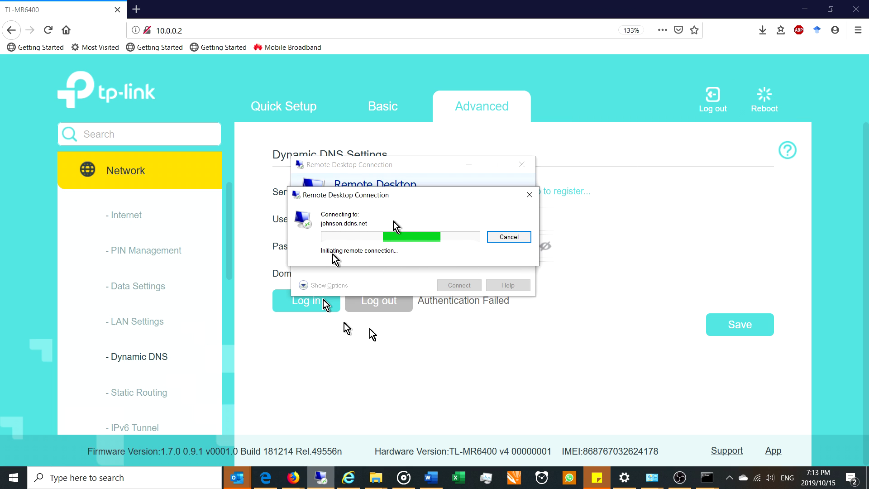
{"action": "left_click", "coordinate": [530, 195]}
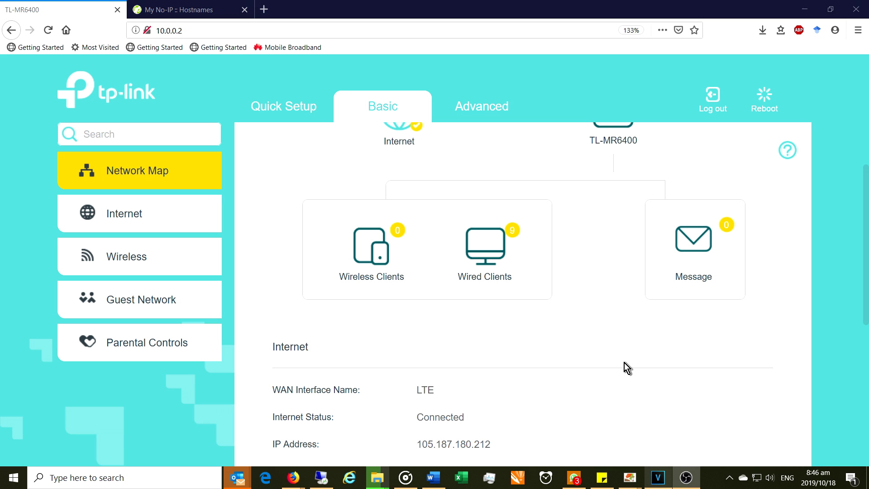
Check the router's public IP on the Network Map, then open System Tools > Reboot.
{"action": "left_click_drag", "start_coordinate": [503, 445], "coordinate": [375, 451]}
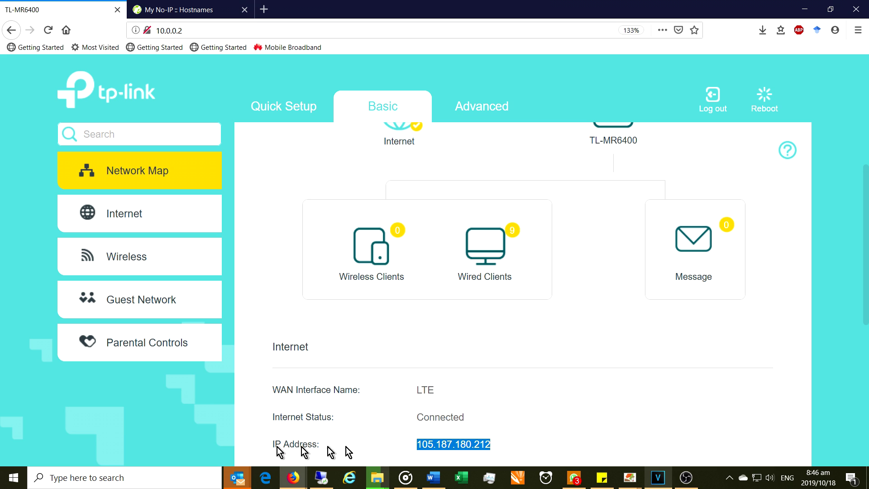
{"action": "left_click", "coordinate": [504, 443]}
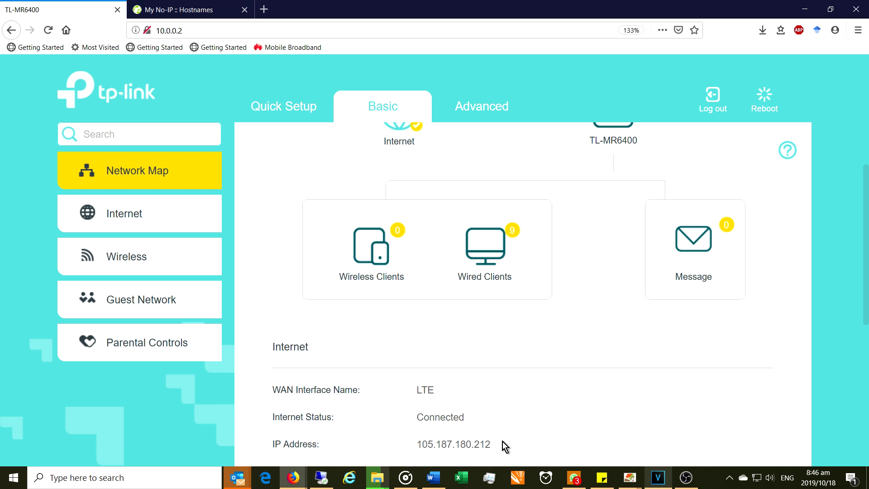
{"action": "left_click", "coordinate": [124, 392]}
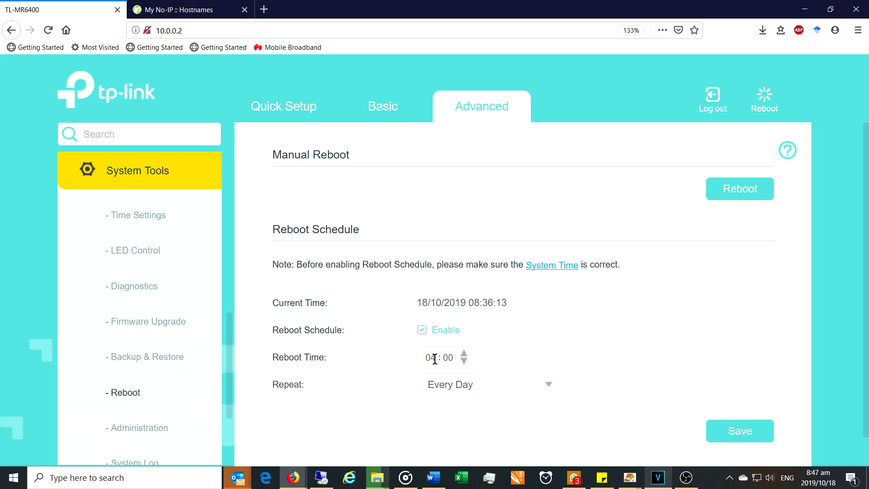
{"action": "left_click", "coordinate": [547, 386]}
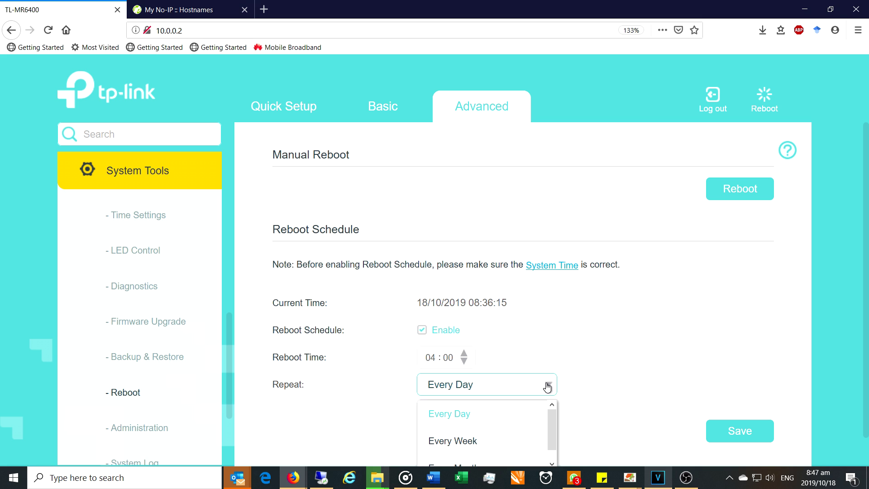
{"action": "scroll", "coordinate": [471, 411], "scroll_direction": "down", "scroll_amount": 1}
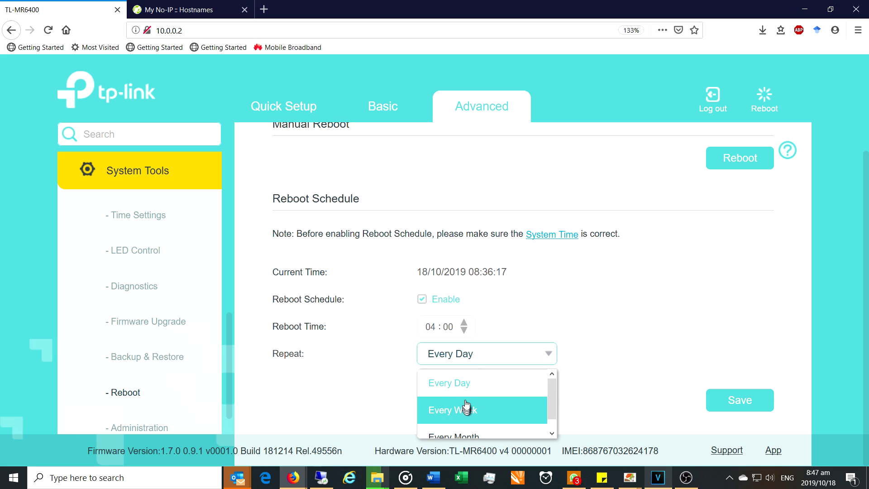
{"action": "scroll", "coordinate": [471, 409], "scroll_direction": "down", "scroll_amount": 1}
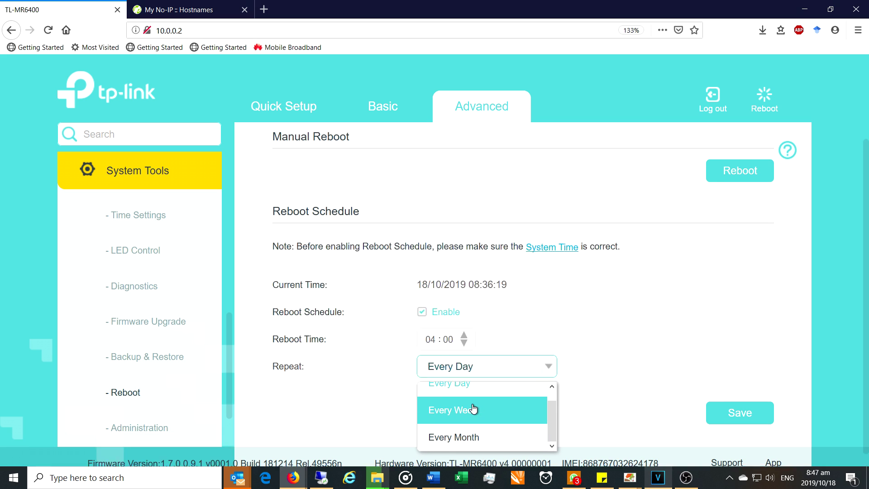
{"action": "scroll", "coordinate": [473, 409], "scroll_direction": "up", "scroll_amount": 1}
{"action": "left_click", "coordinate": [576, 323]}
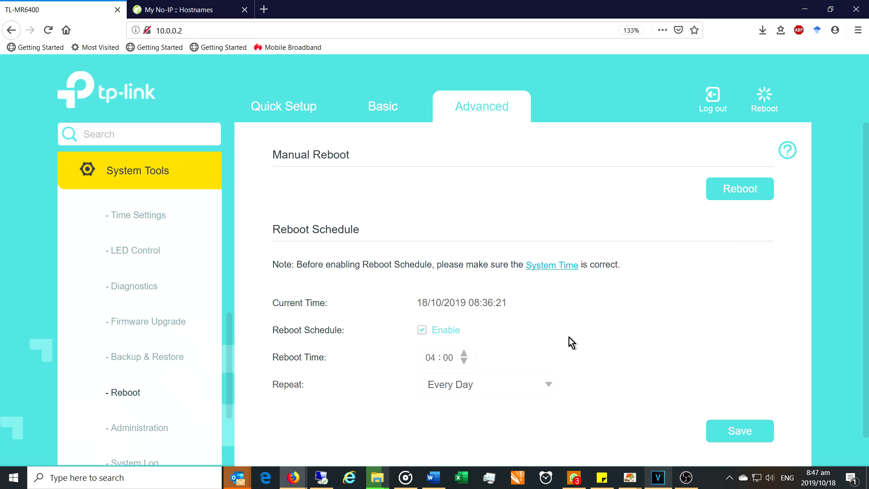